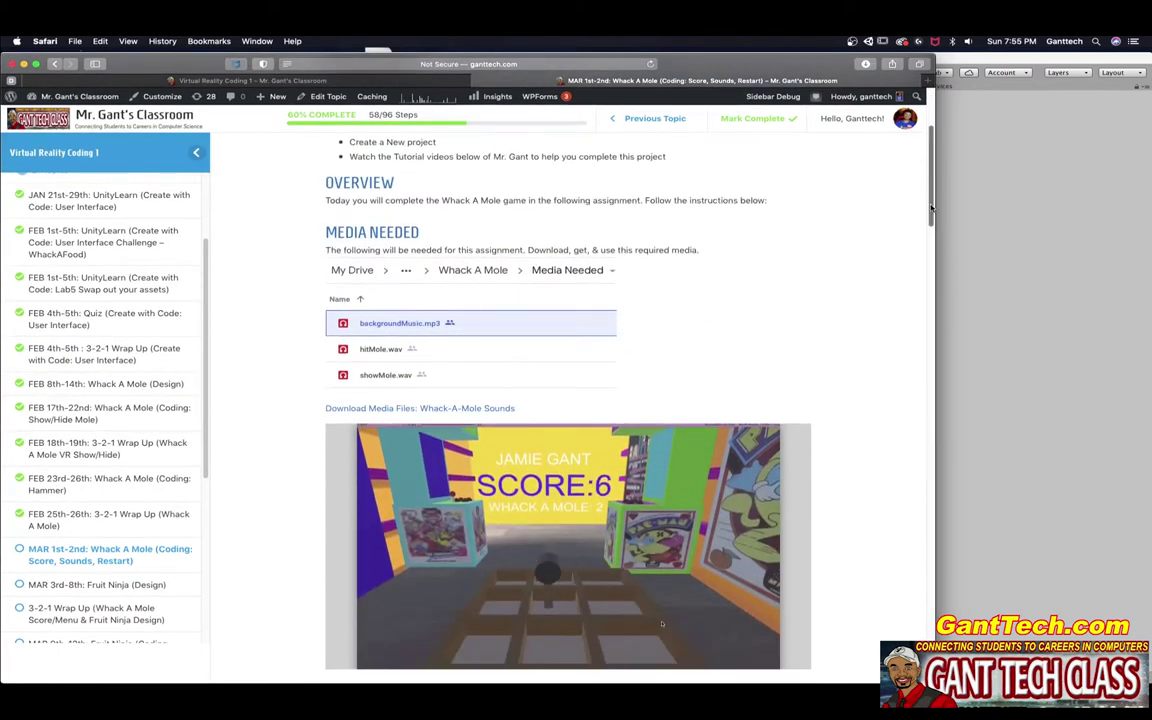
# - Review the required media files on the assignment page, switch to the Whack A Mole Real project in Unity and run the game
pyautogui.scroll(-4, 640, 330)
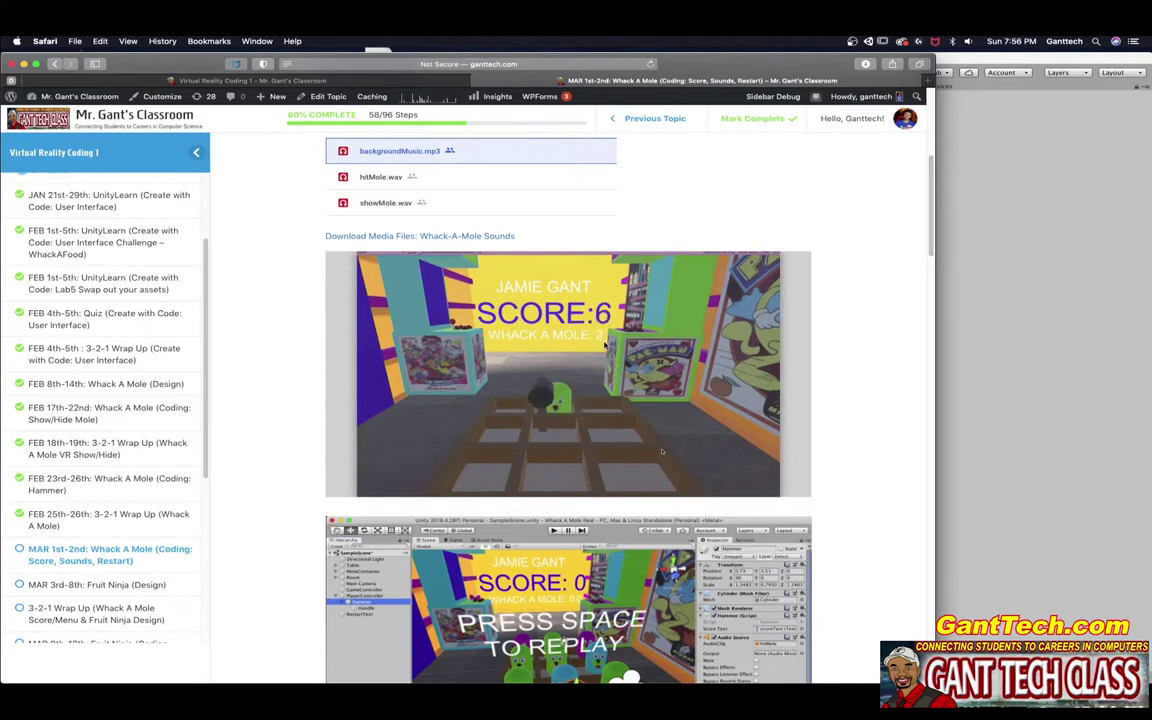
pyautogui.click(1005, 380)
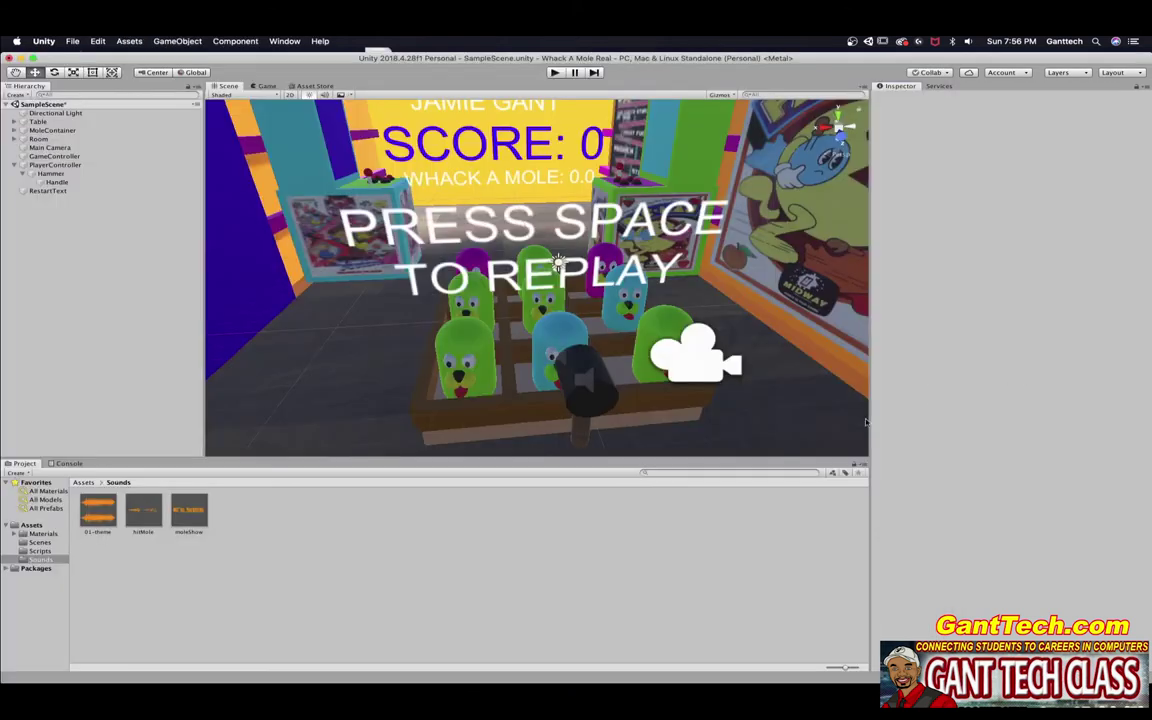
pyautogui.click(554, 73)
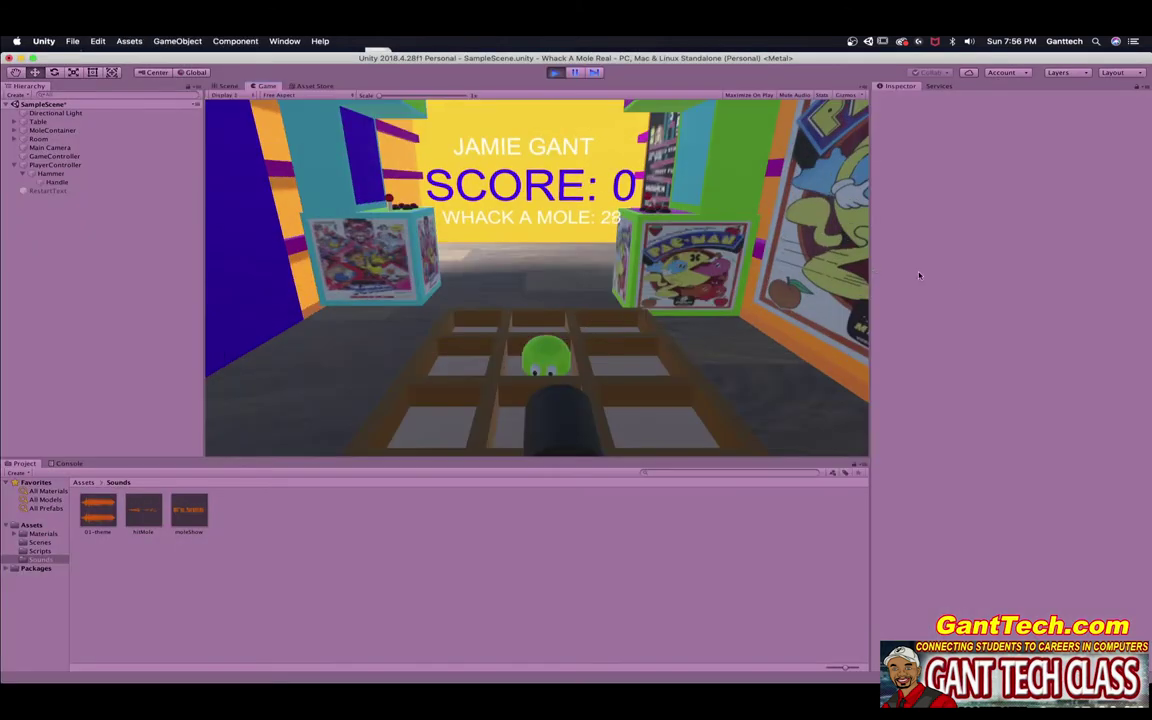
# - Play a full round by moving the hammer to hit moles until time runs out, and test the replay restart before stopping the game
pyautogui.press('Up')
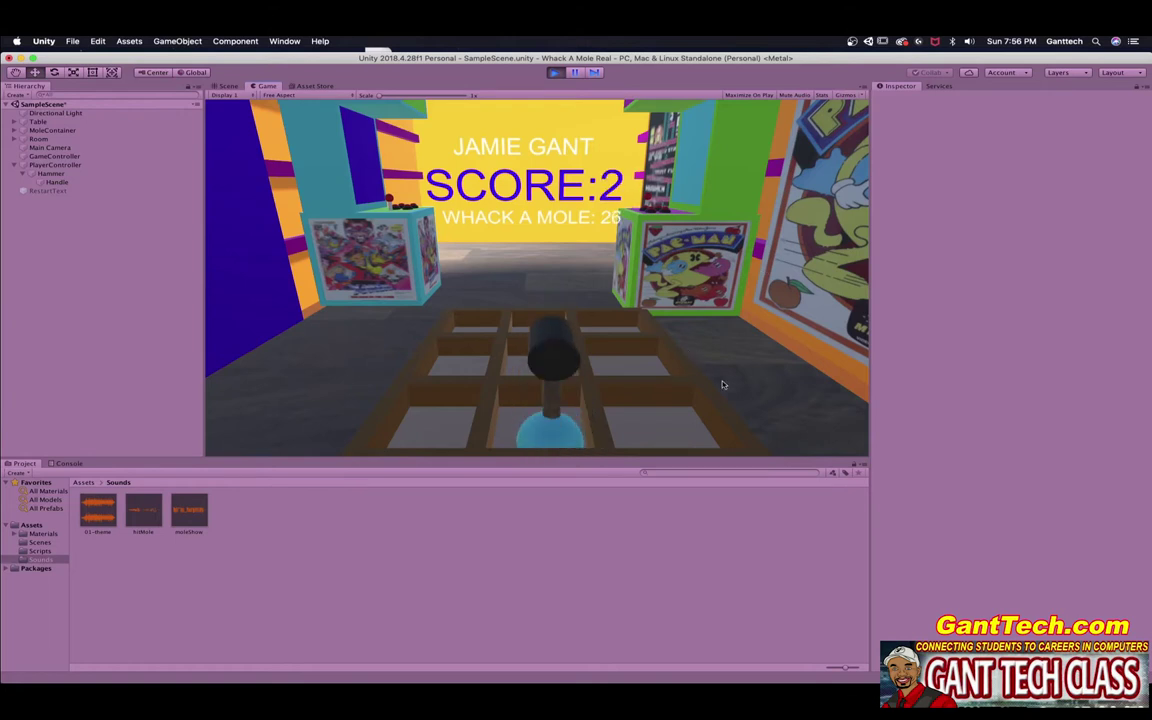
pyautogui.press('Left')
pyautogui.press('Right')
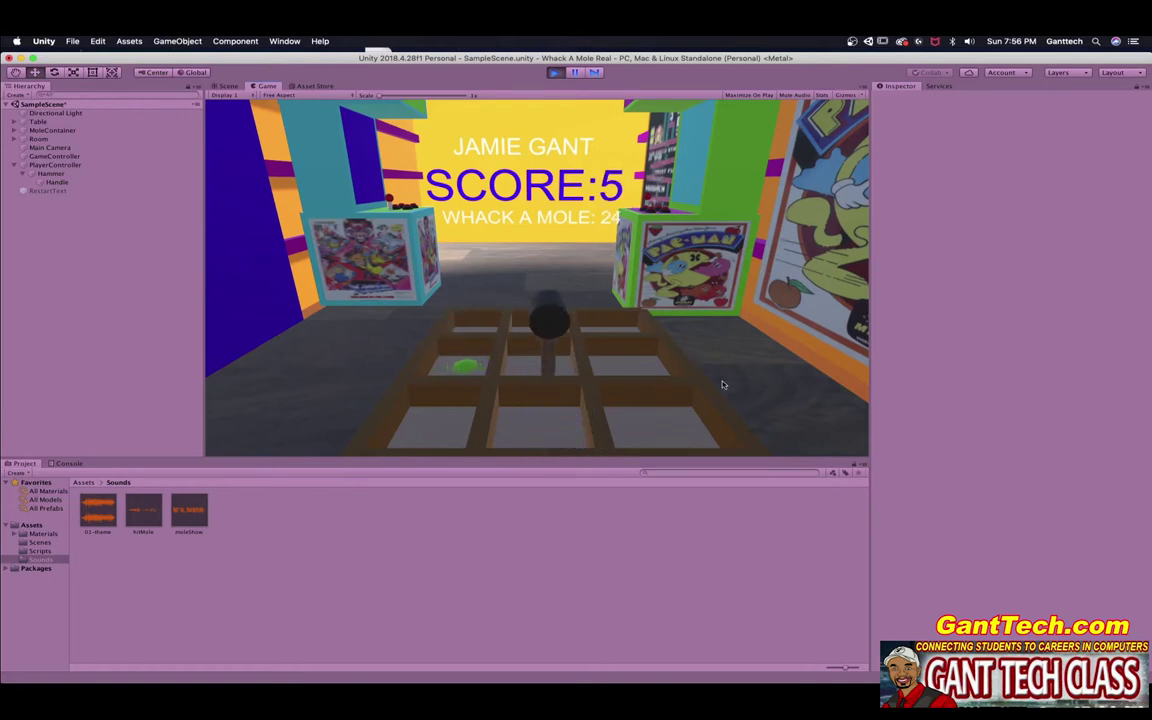
pyautogui.press('Left')
pyautogui.press('Right')
pyautogui.press('Down')
pyautogui.press('Up')
pyautogui.press('Left')
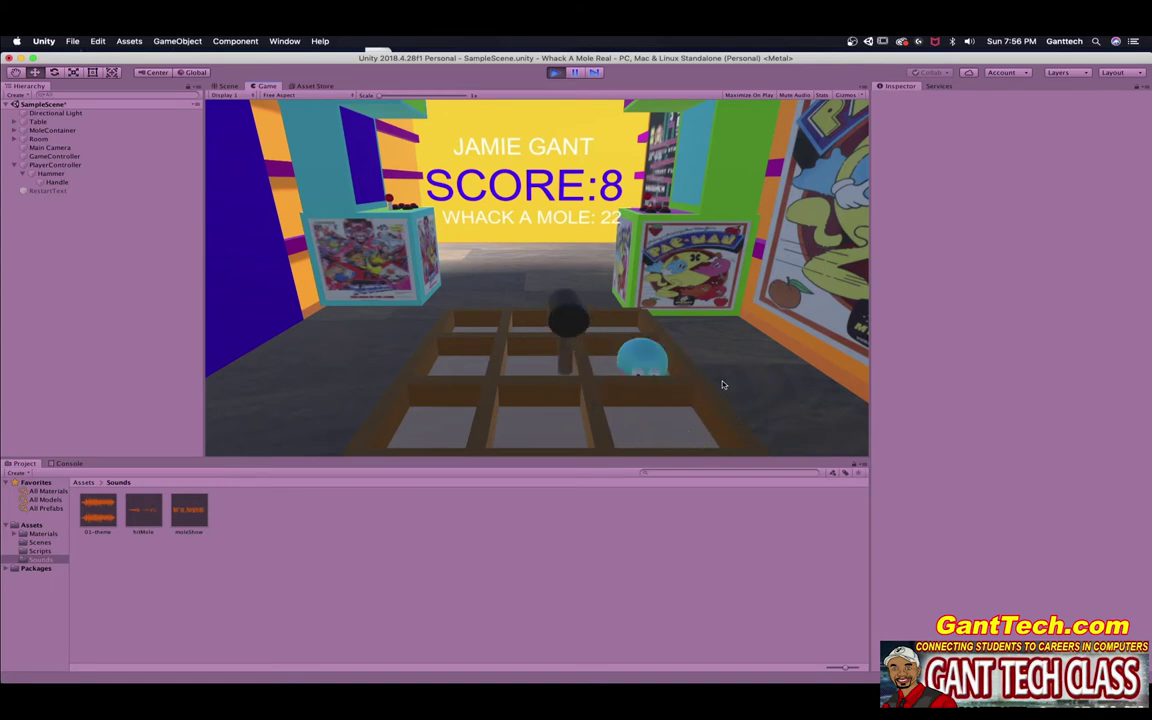
pyautogui.press('Right')
pyautogui.press('Left')
pyautogui.press('Down')
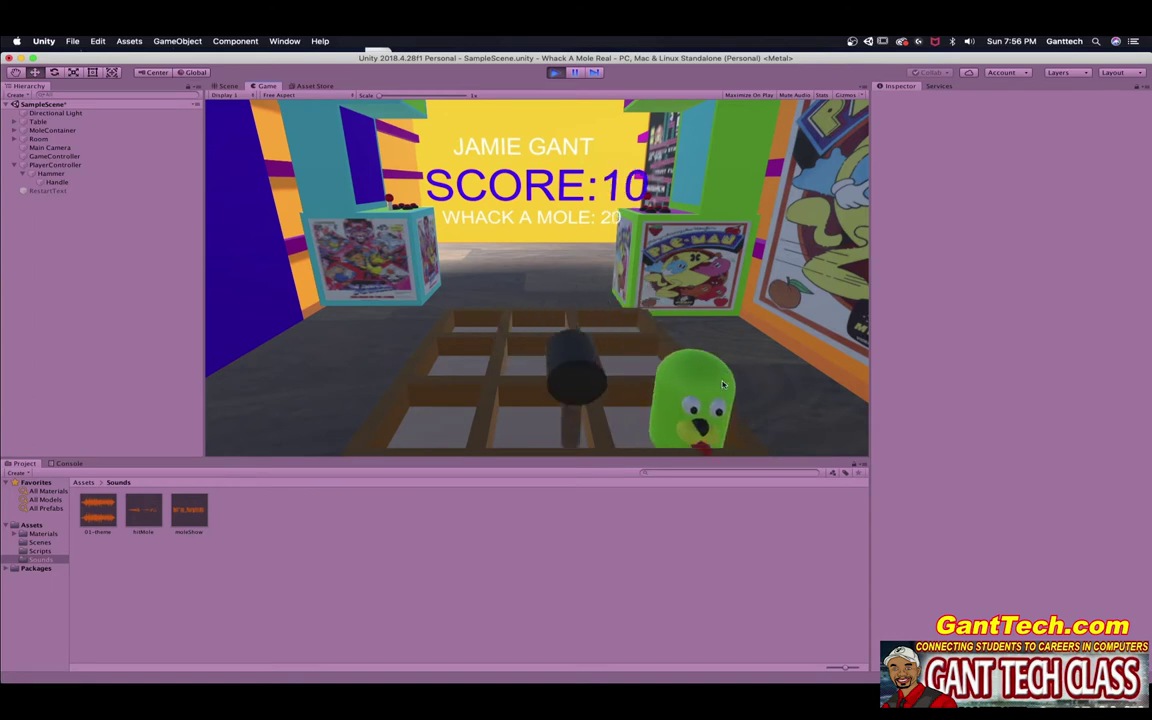
pyautogui.press('Right')
pyautogui.press('Left')
pyautogui.press('Up')
pyautogui.press('Left')
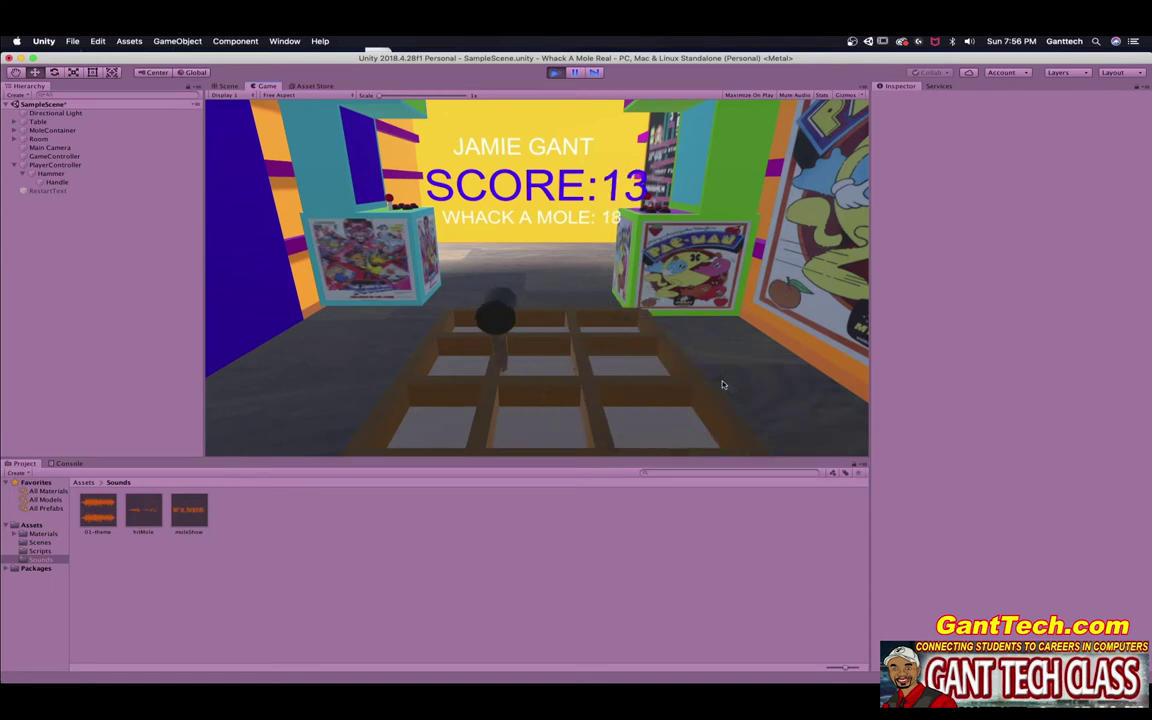
pyautogui.press('Left')
pyautogui.press('Up')
pyautogui.press('Right')
pyautogui.press('Right')
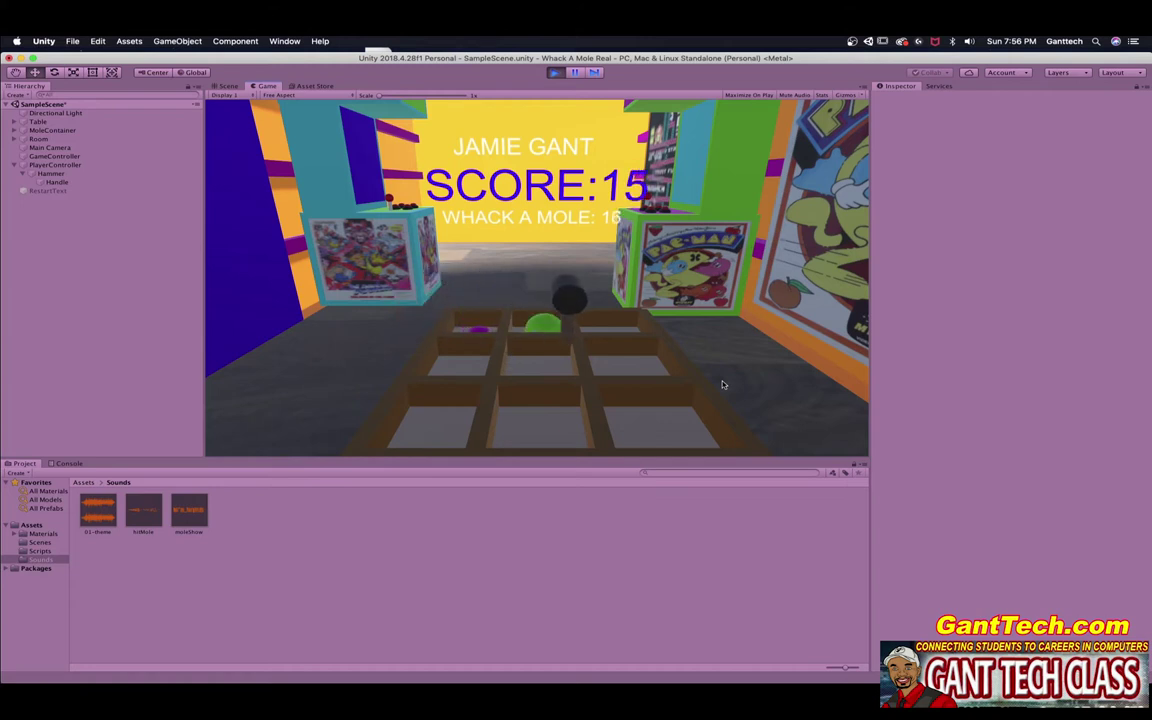
pyautogui.press('Left')
pyautogui.press('Right')
pyautogui.press('Left')
pyautogui.press('Down')
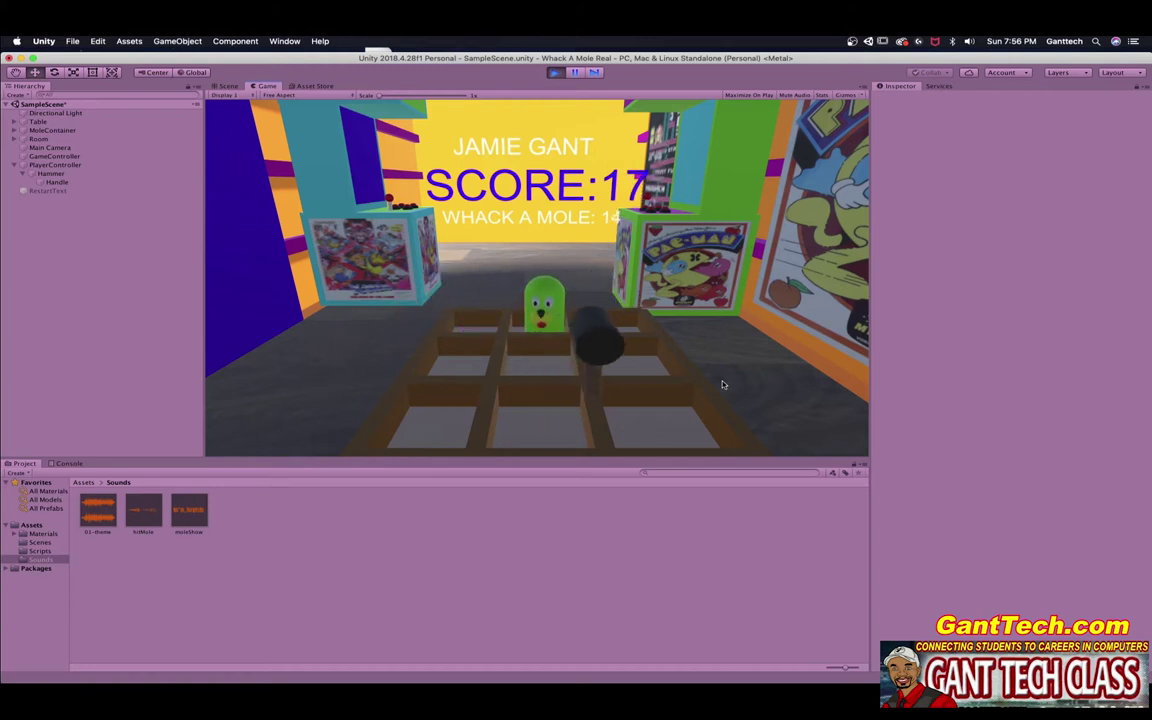
pyautogui.press('Left')
pyautogui.press('Right')
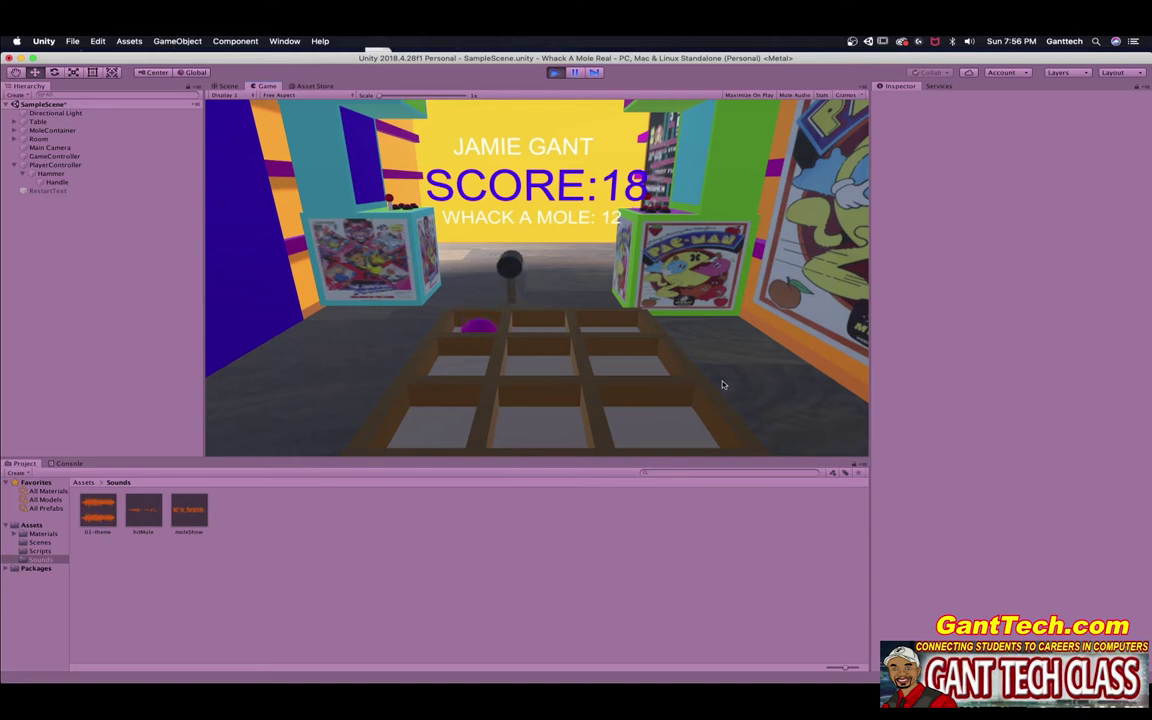
pyautogui.press('Left')
pyautogui.press('Right')
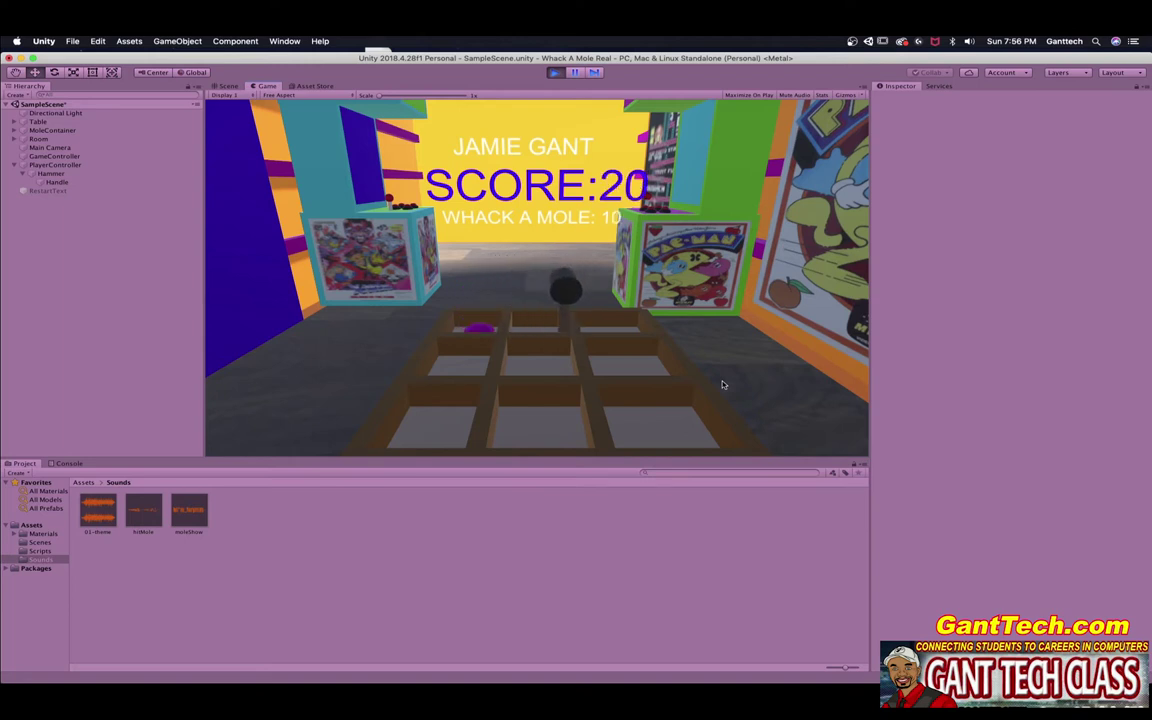
pyautogui.press('Left')
pyautogui.press('Right')
pyautogui.press('Right')
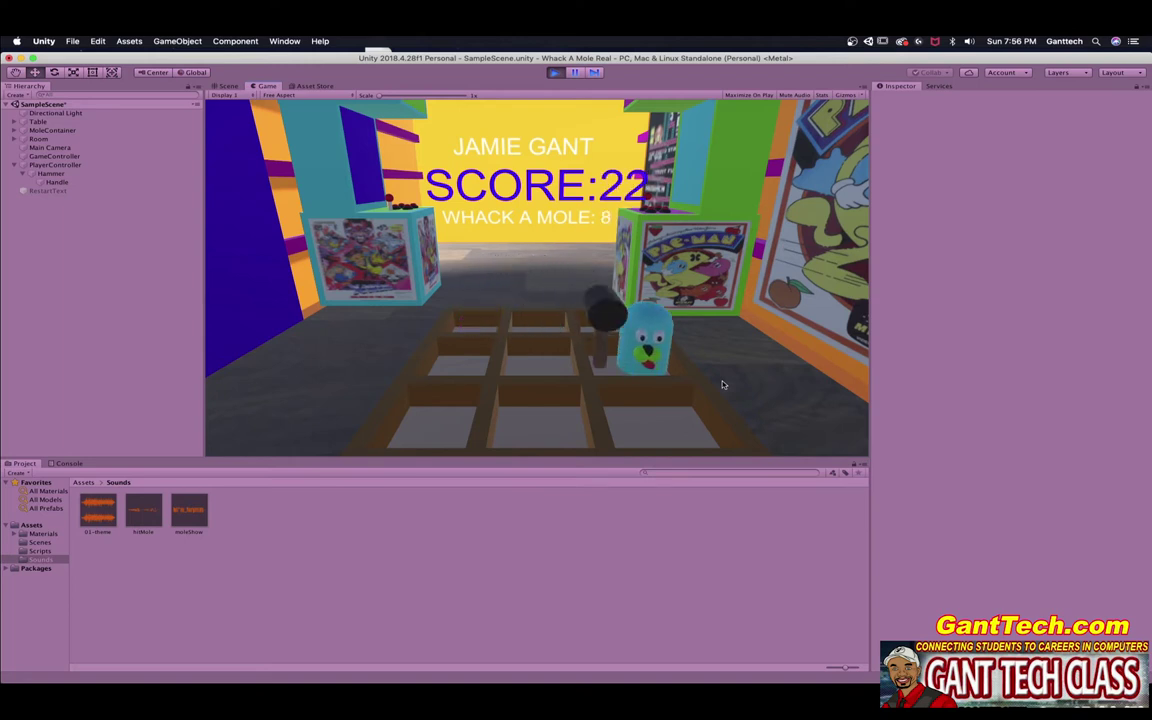
pyautogui.press('Left')
pyautogui.press('Left')
pyautogui.press('Left')
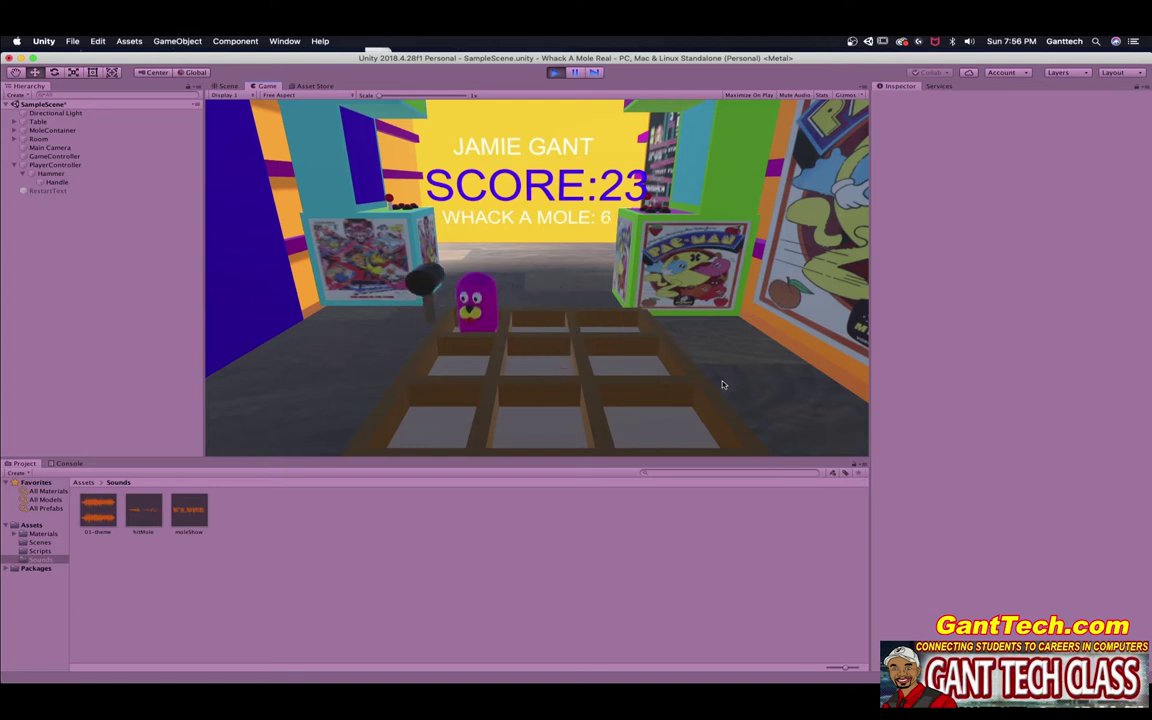
pyautogui.press('Right')
pyautogui.press('Down')
pyautogui.press('Right')
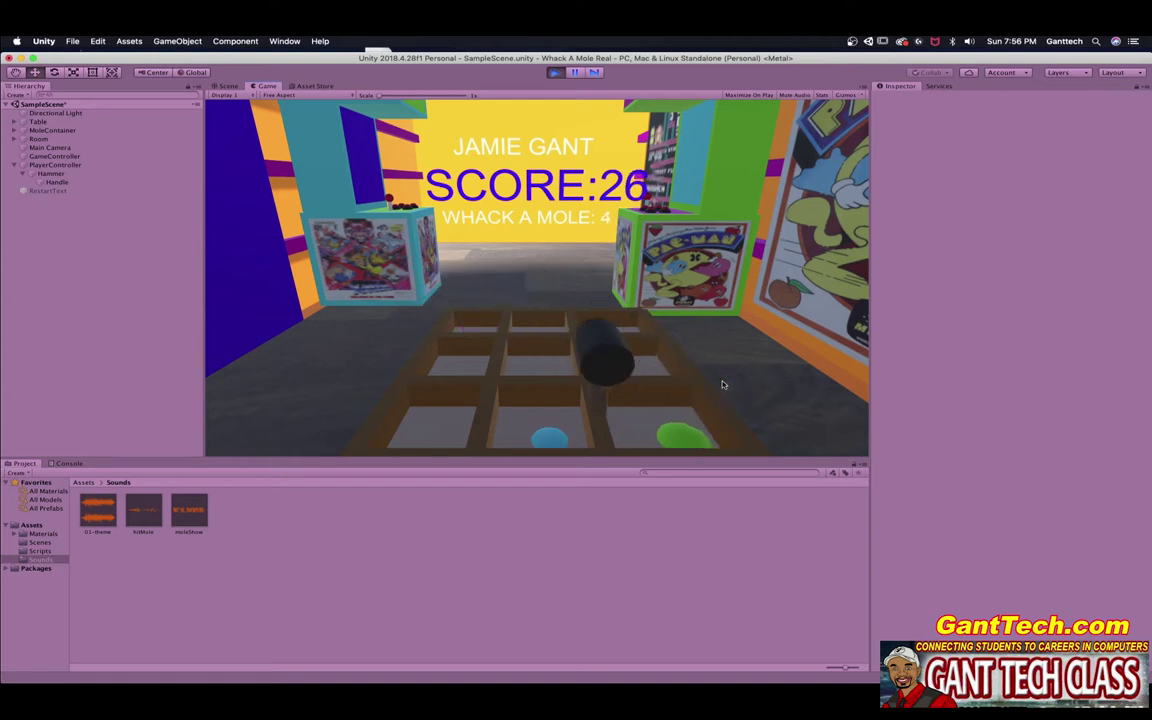
pyautogui.press('Left')
pyautogui.press('Right')
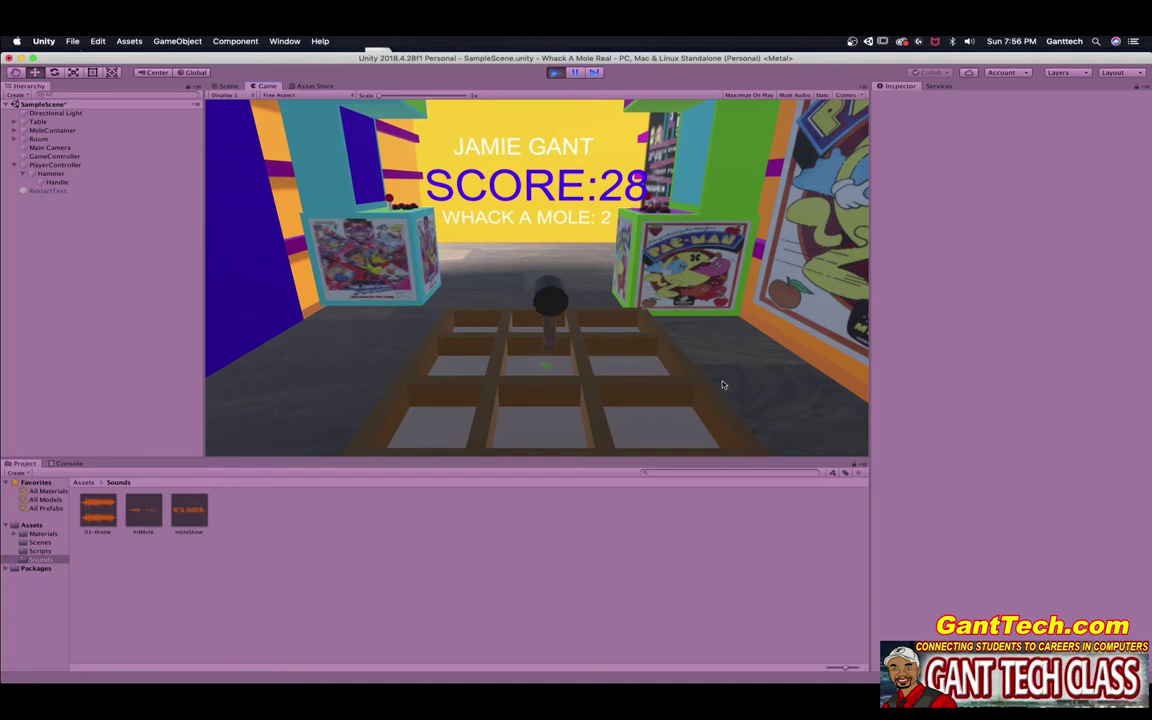
pyautogui.press('Left')
pyautogui.press('Right')
pyautogui.press('Left')
pyautogui.press('Left')
pyautogui.press('Down')
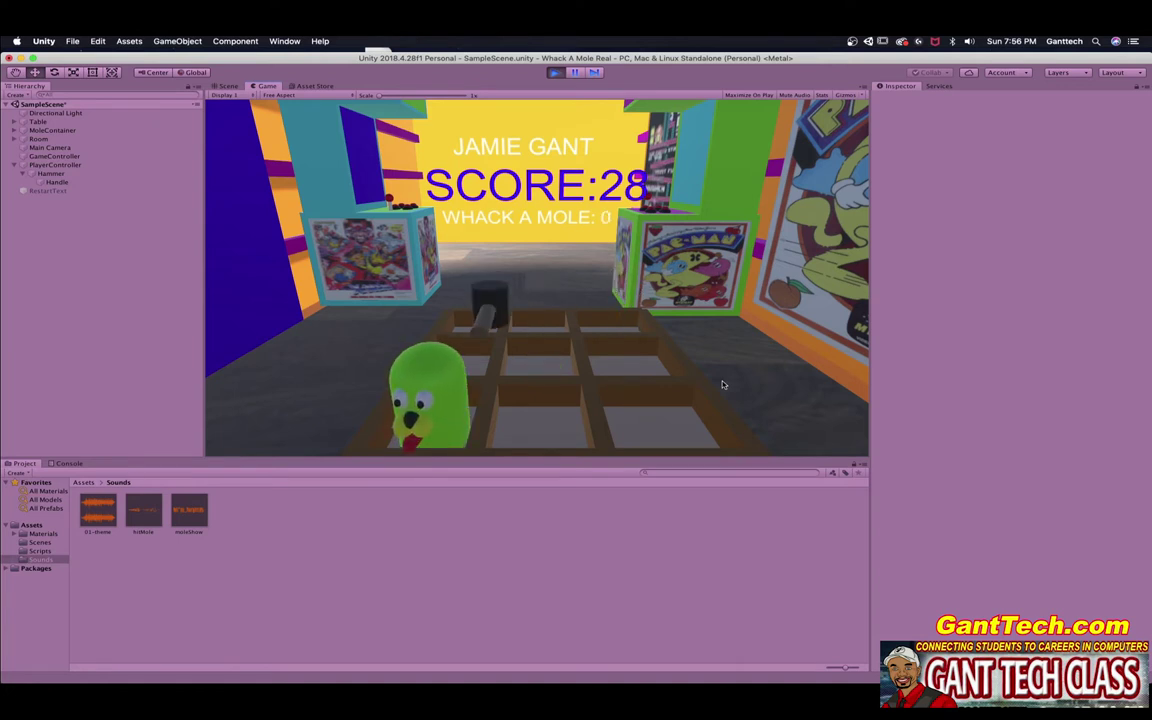
pyautogui.press('Right')
pyautogui.press('Up')
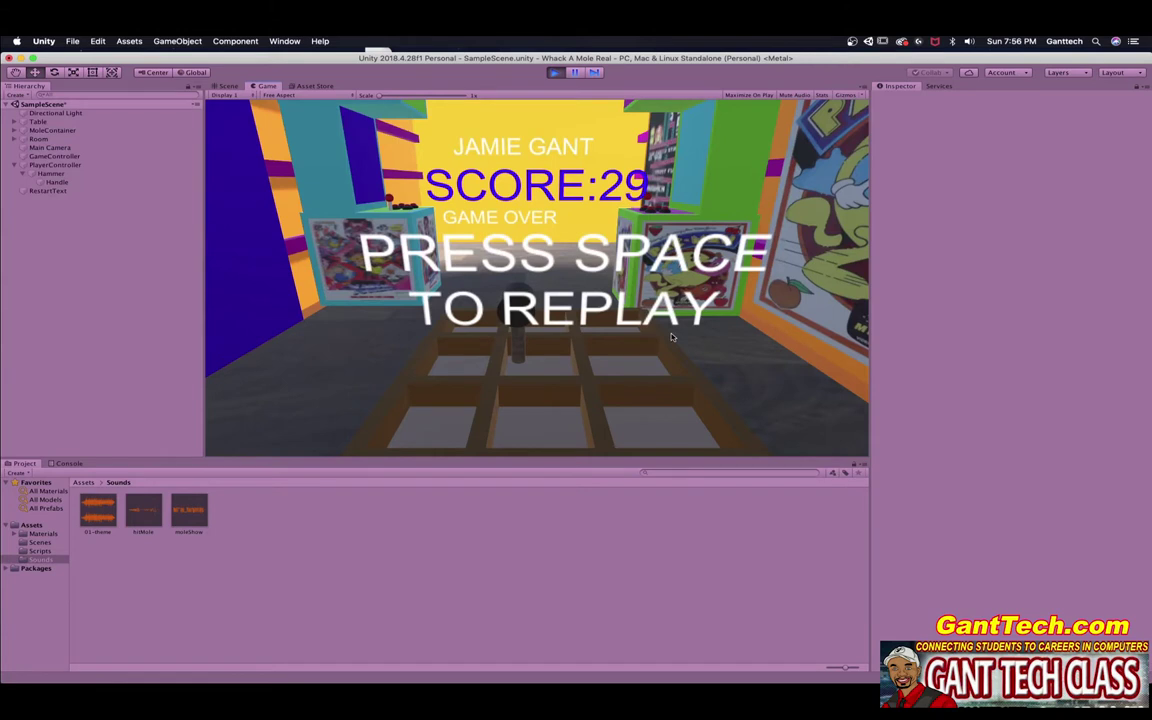
pyautogui.press('space')
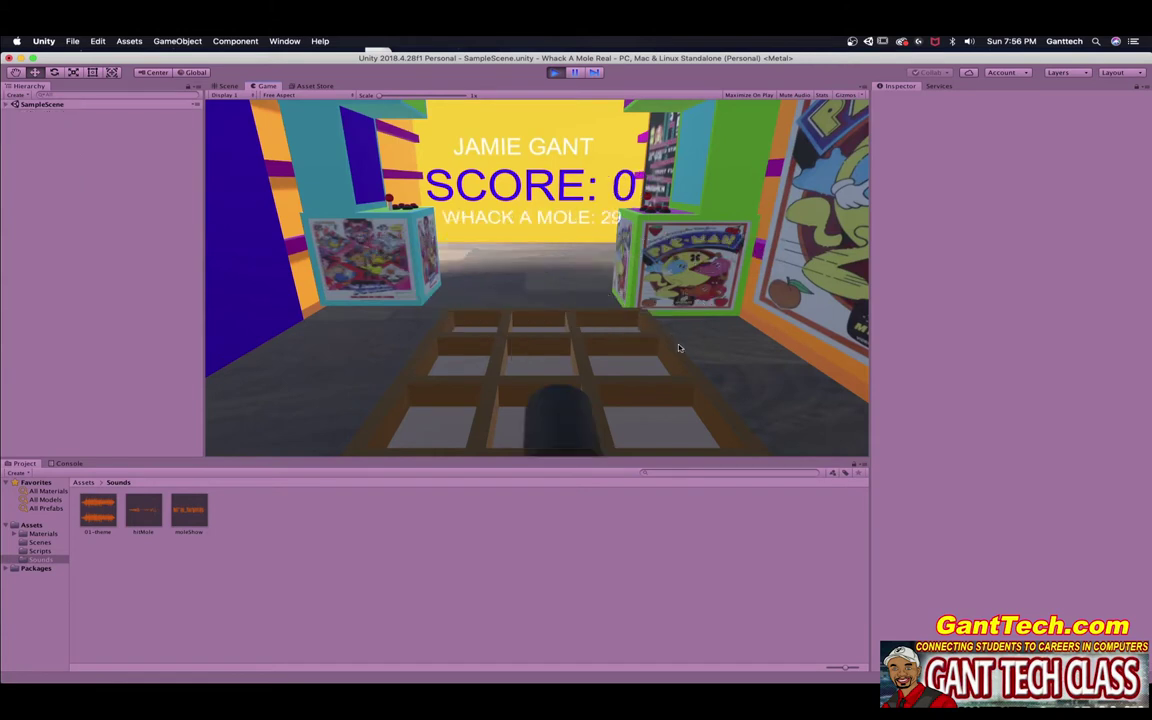
pyautogui.click(555, 72)
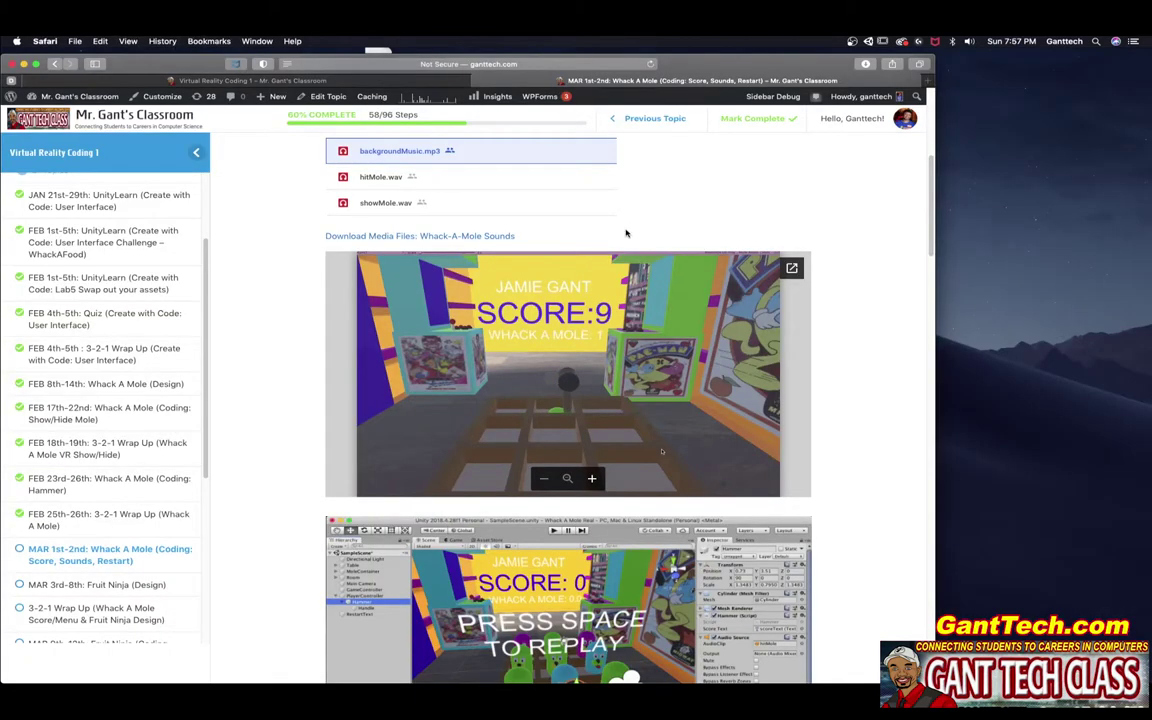
# - Return to the assignment page in Safari and open the Whack-A-Mole Sounds media download
pyautogui.scroll(2, 621, 241)
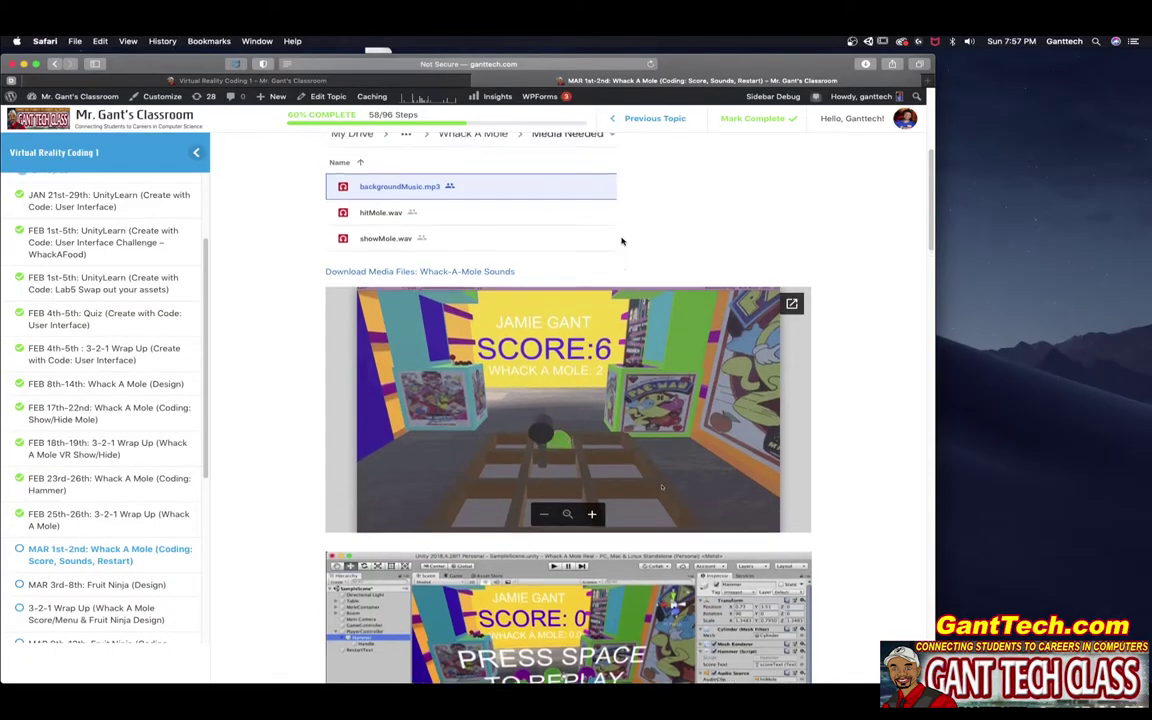
pyautogui.scroll(1, 621, 241)
pyautogui.click(405, 276)
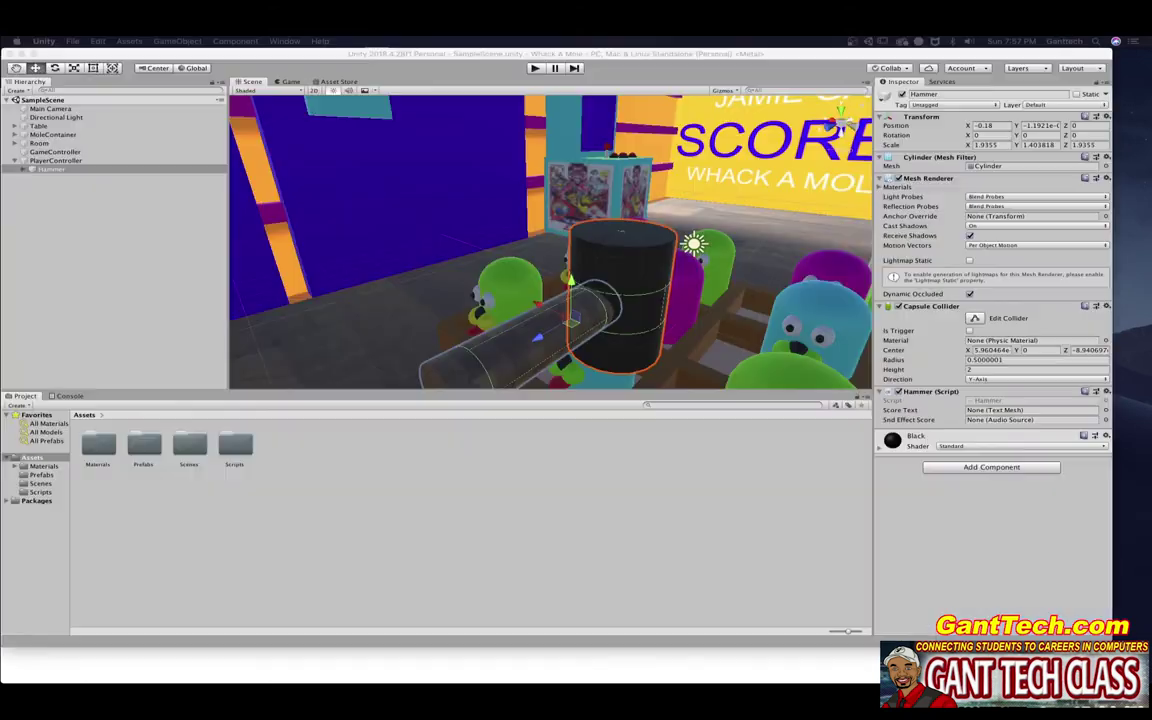
# - Arrange the Media Needed folder window and narrow the Unity window of the Whack A Mole project so both stay reachable
pyautogui.moveTo(755, 430); pyautogui.dragTo(779, 469)
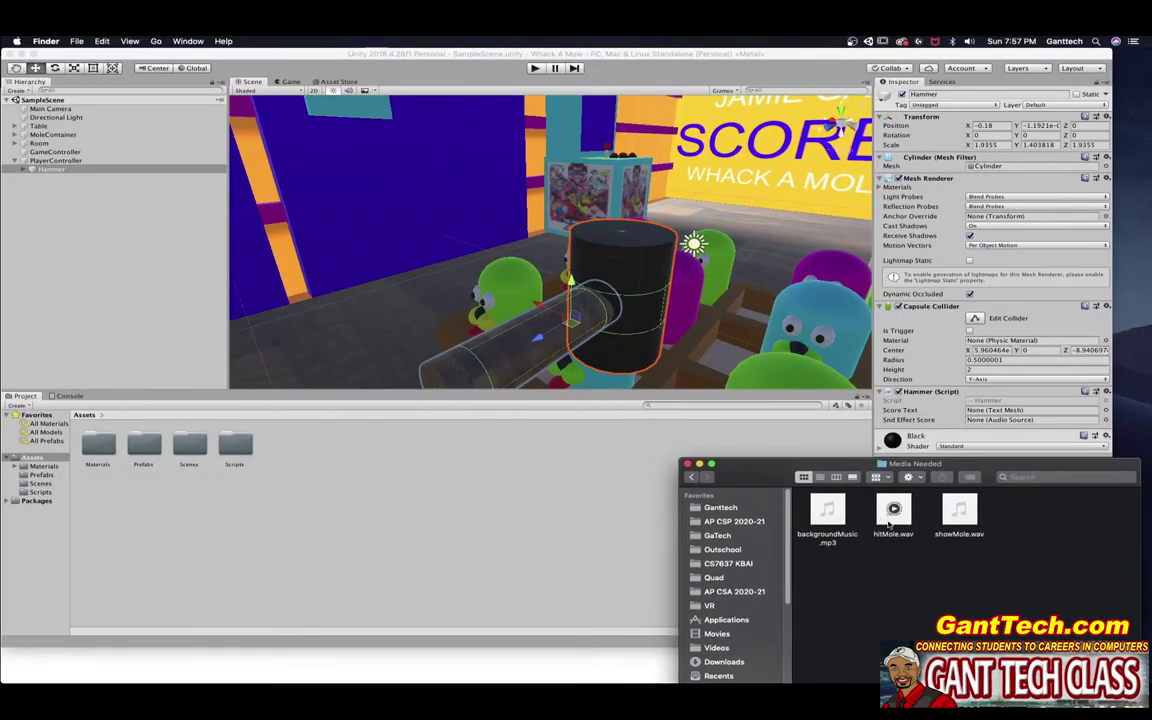
pyautogui.click(252, 476)
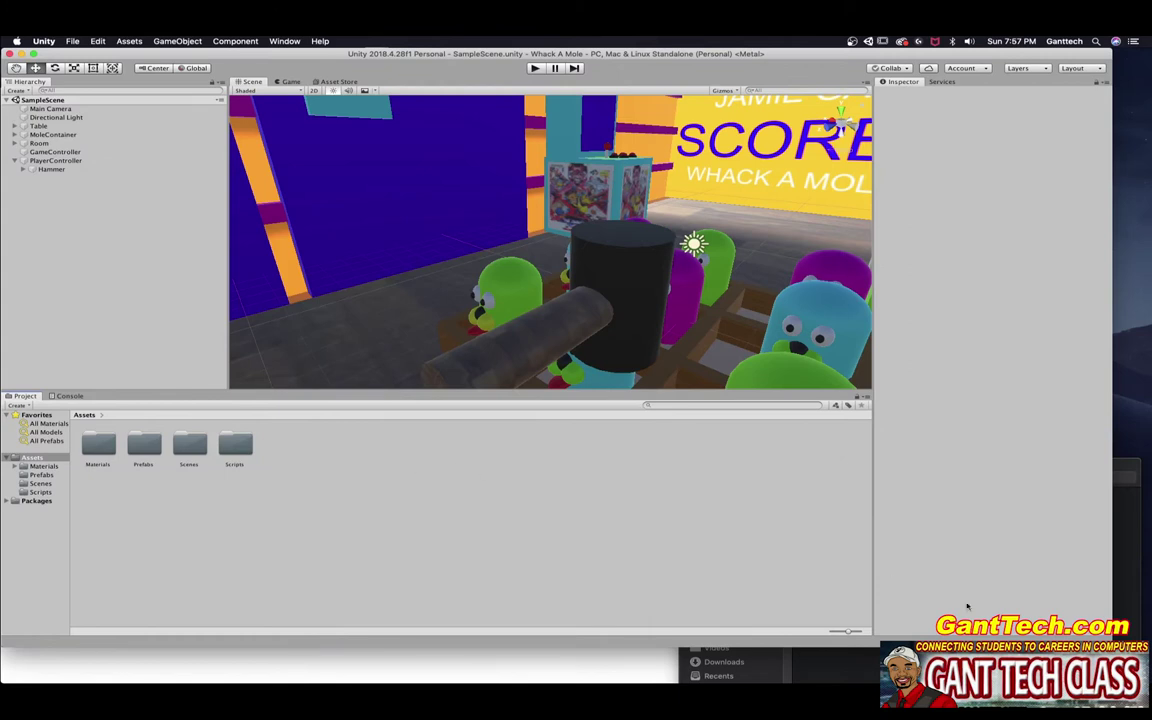
pyautogui.moveTo(1111, 646); pyautogui.dragTo(980, 682)
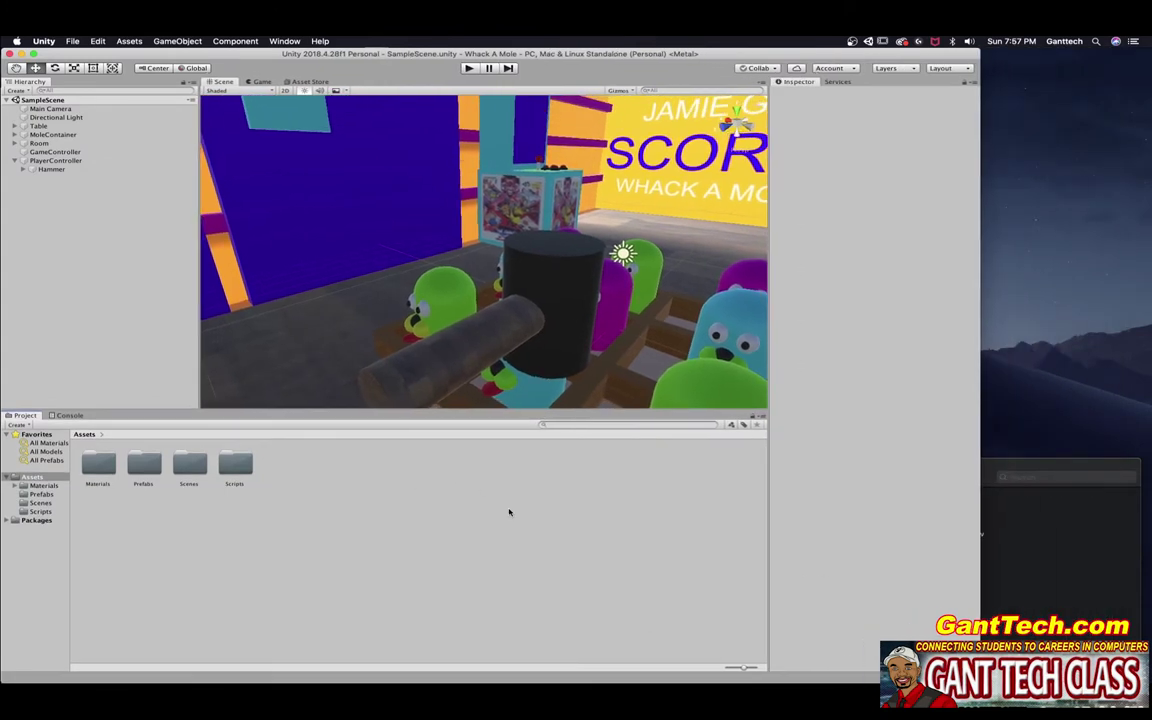
# - Create a folder named Sounds in the project's Assets and open it
pyautogui.rightClick(316, 431)
pyautogui.moveTo(340, 436)
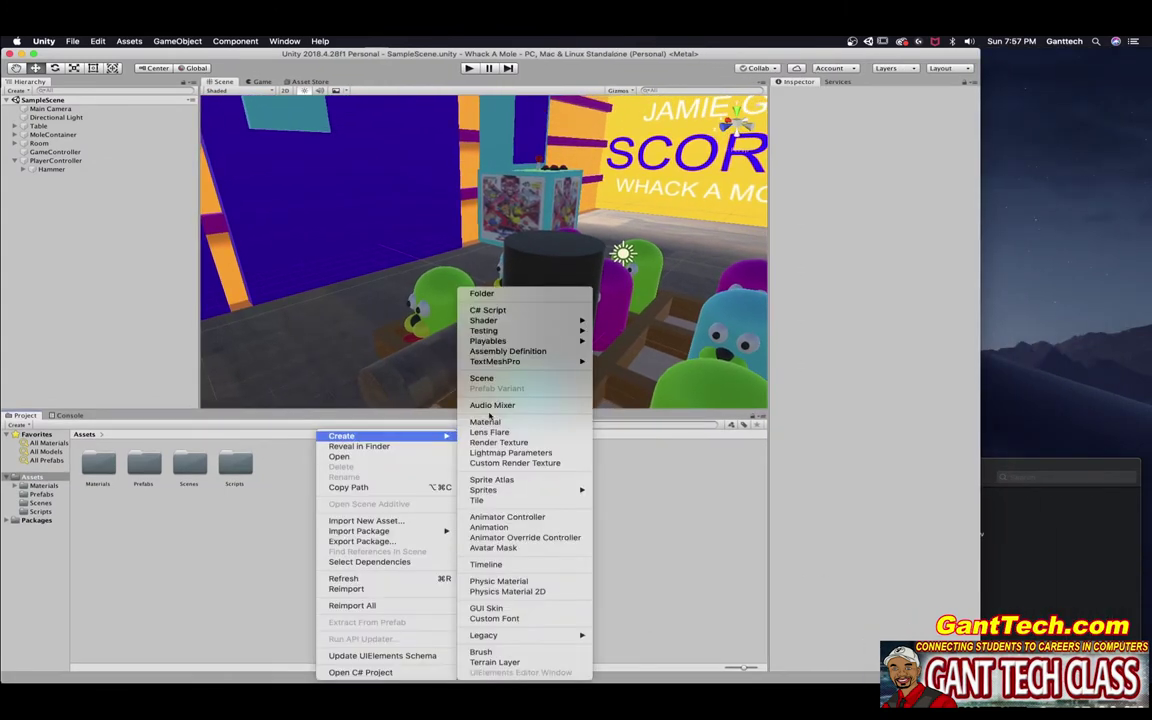
pyautogui.click(481, 293)
pyautogui.write('Sounds')
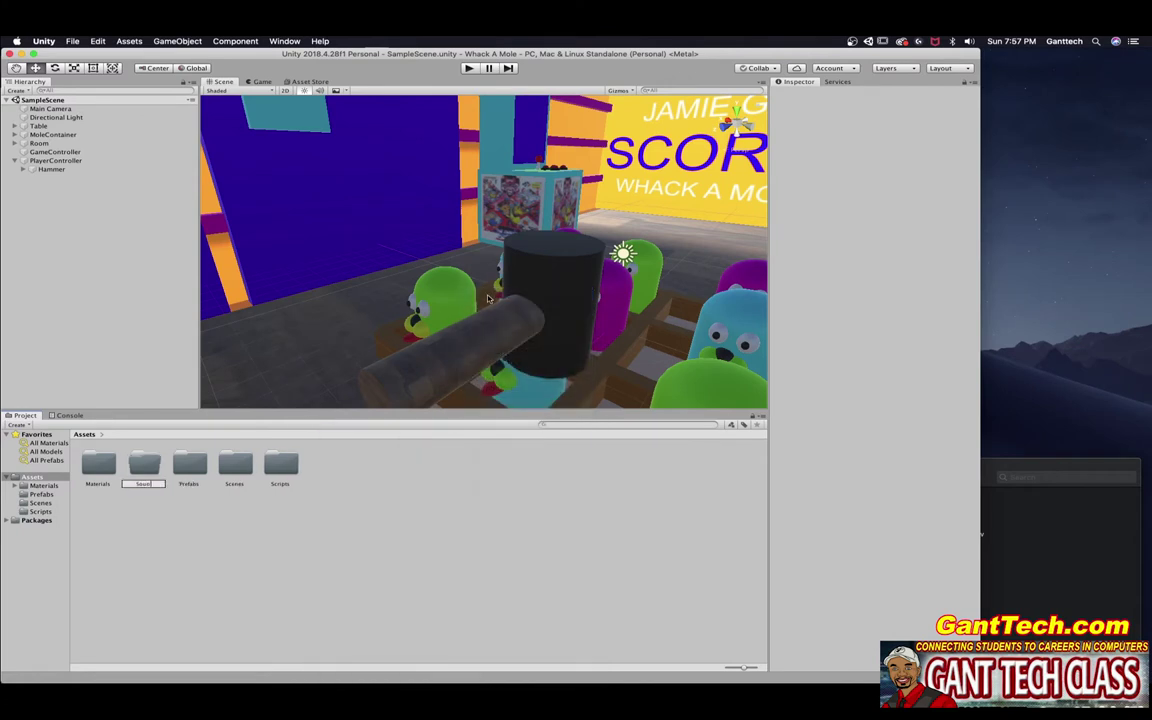
pyautogui.press('Return')
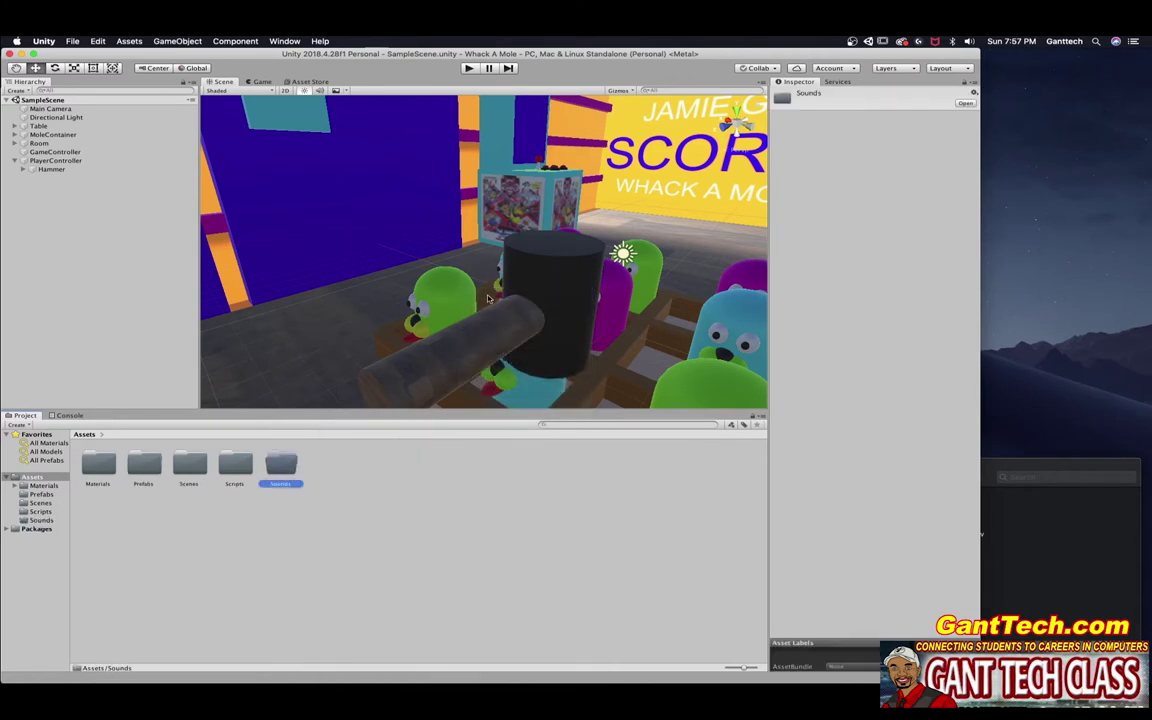
pyautogui.doubleClick(289, 481)
# - Import backgroundMusic.mp3, hitMole.wav and showMole.wav from the Media Needed folder into Sounds, and close the Finder window
pyautogui.click(1067, 499)
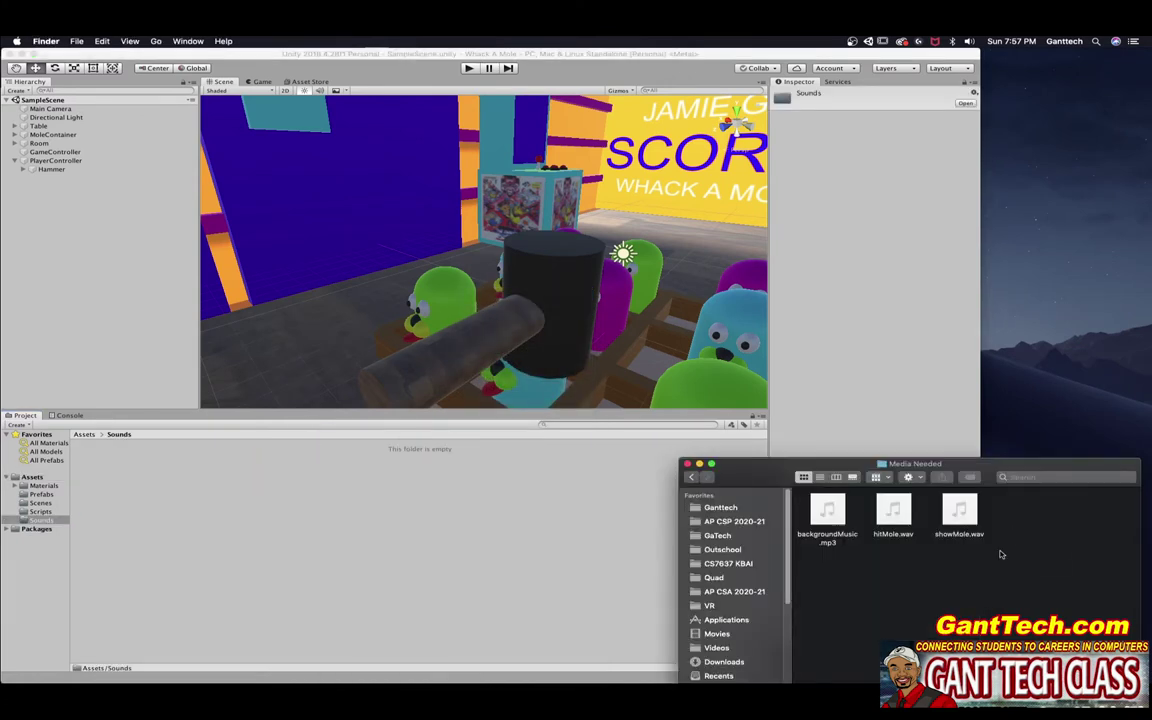
pyautogui.click(830, 512)
pyautogui.press('super+a')
pyautogui.moveTo(897, 520); pyautogui.dragTo(406, 535)
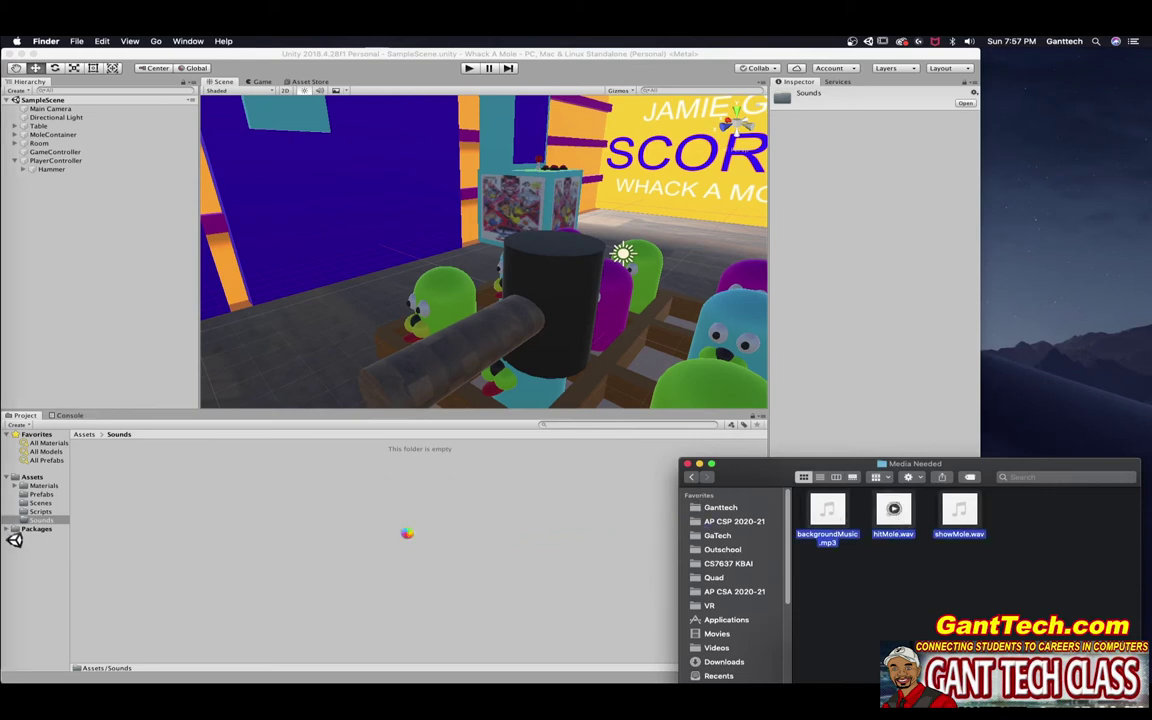
pyautogui.click(687, 464)
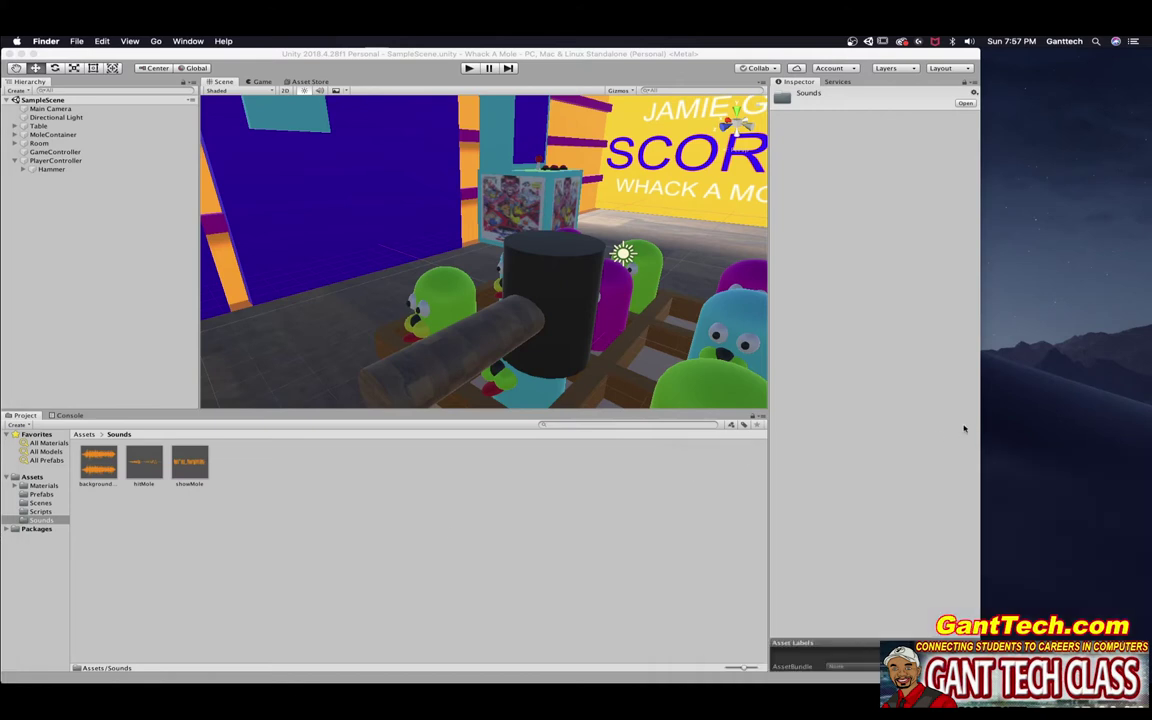
# - Widen the Unity window to the full screen width and frame the score wall in the Scene view
pyautogui.moveTo(980, 429); pyautogui.dragTo(1150, 427)
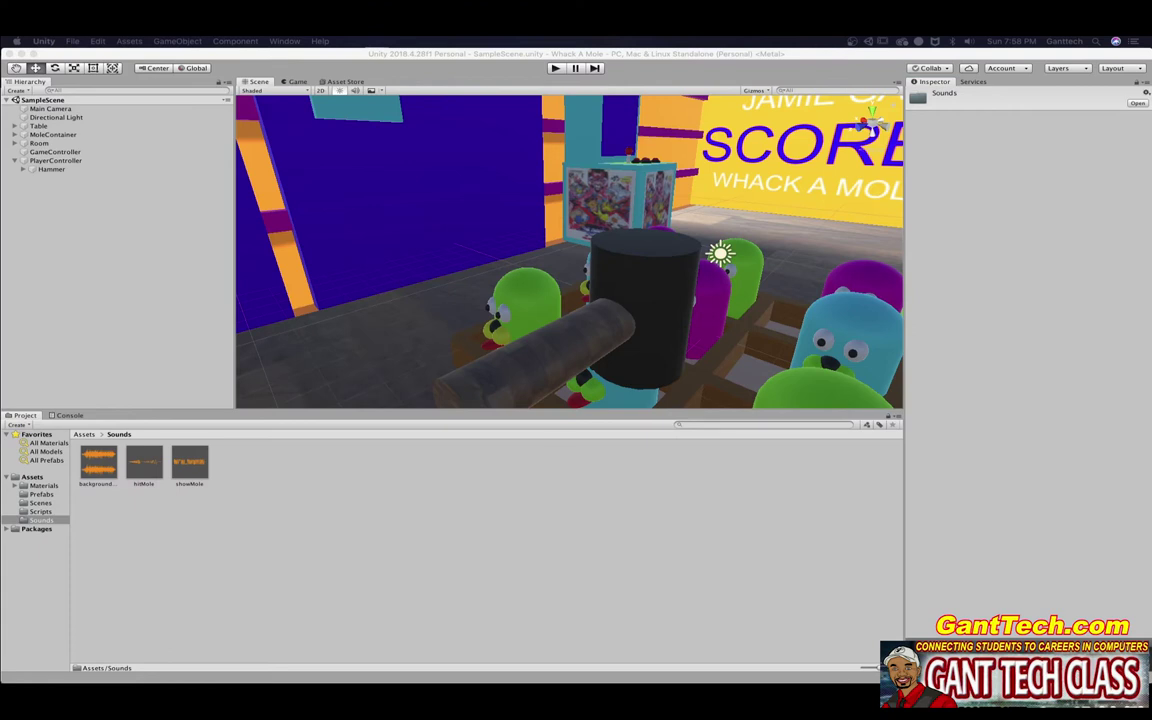
pyautogui.click(628, 287)
pyautogui.moveTo(628, 287); pyautogui.dragTo(880, 238, button='right')
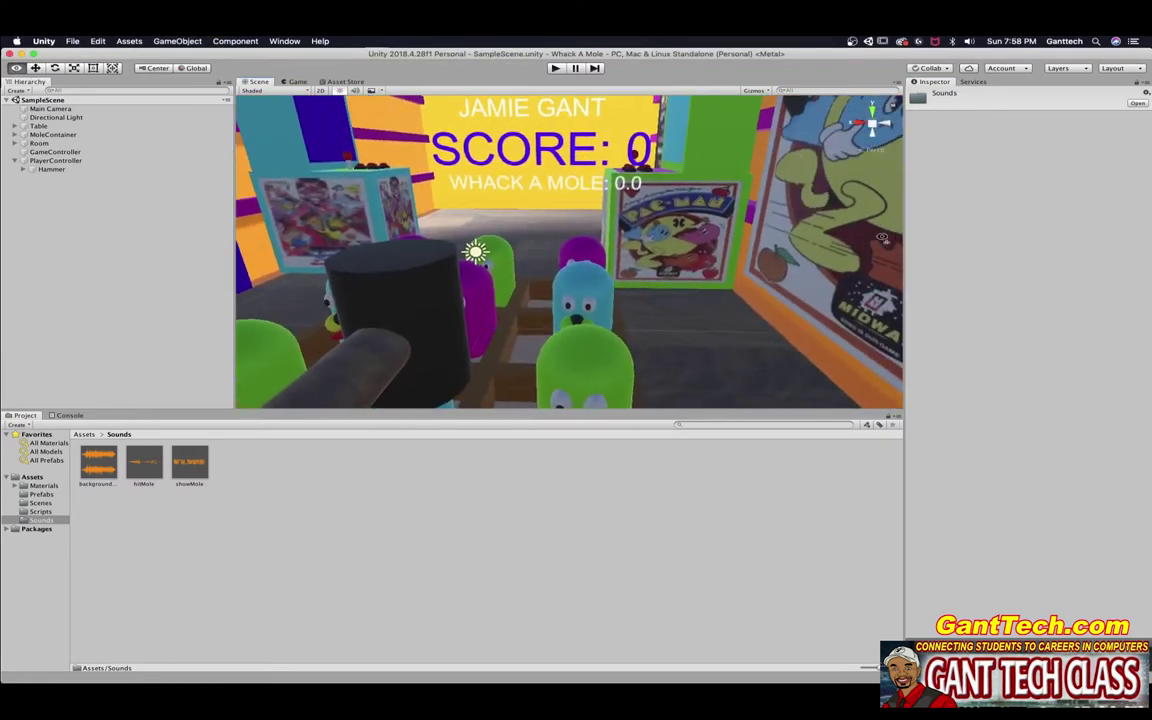
pyautogui.moveTo(642, 250); pyautogui.dragTo(658, 283, button='middle')
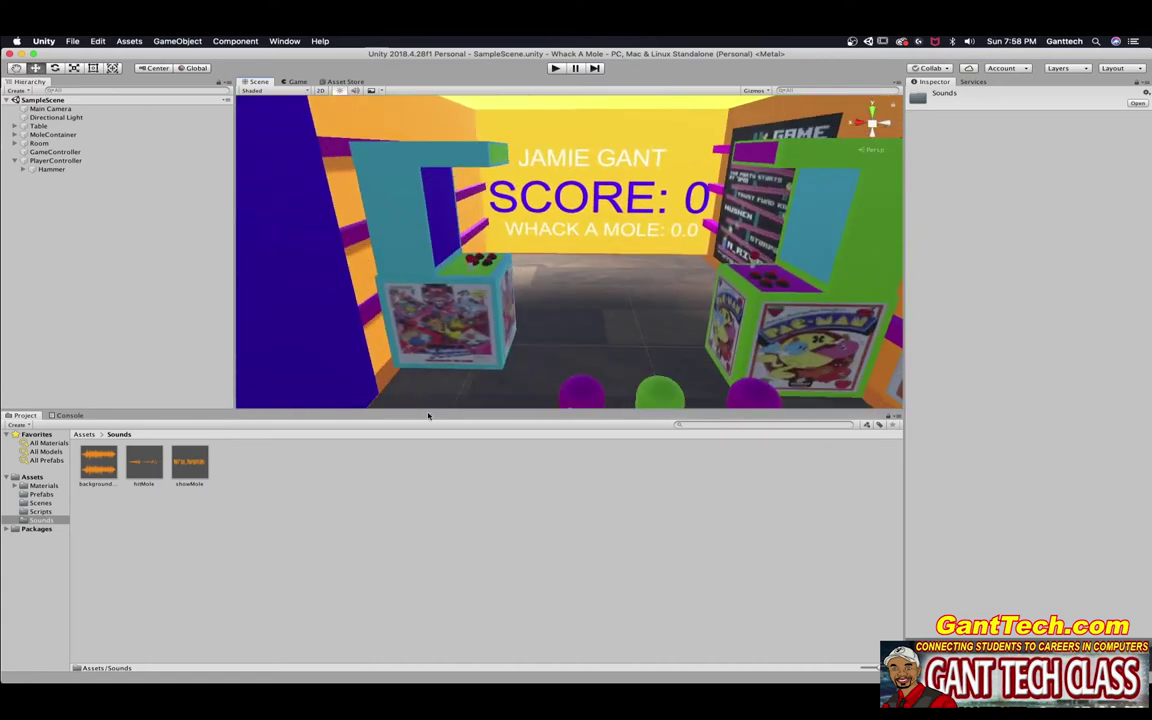
# - Preview the backgroundMusic clip from the Sounds folder and stop the playback
pyautogui.click(98, 465)
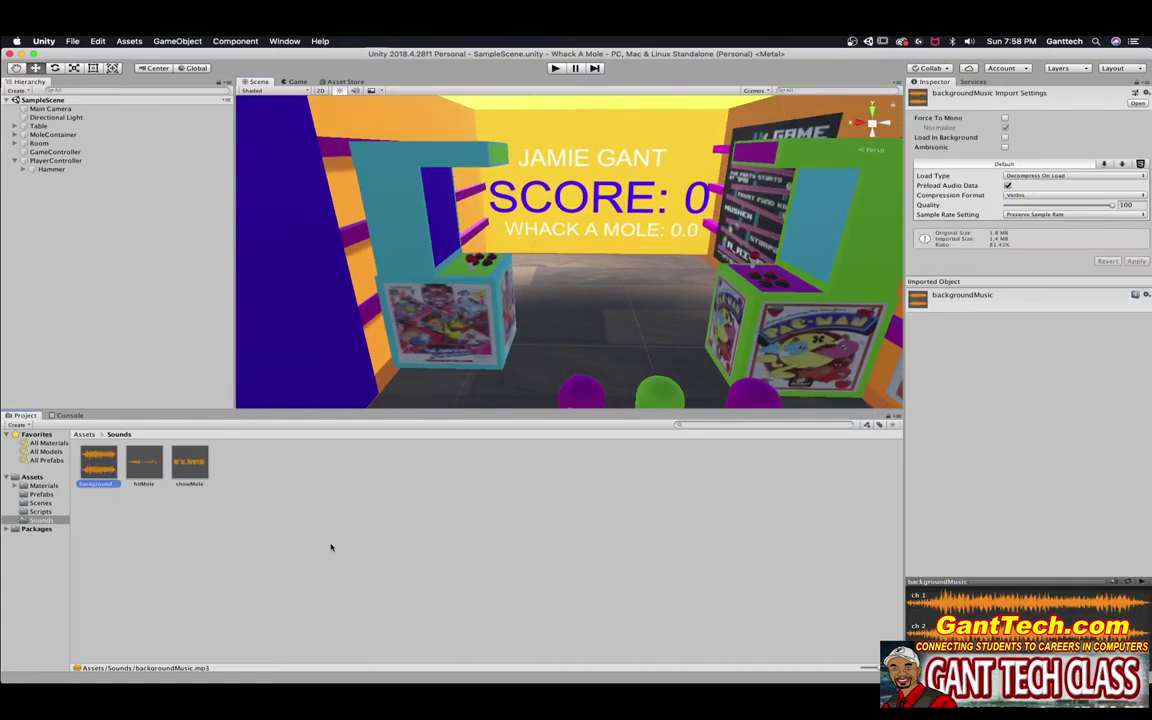
pyautogui.click(1144, 582)
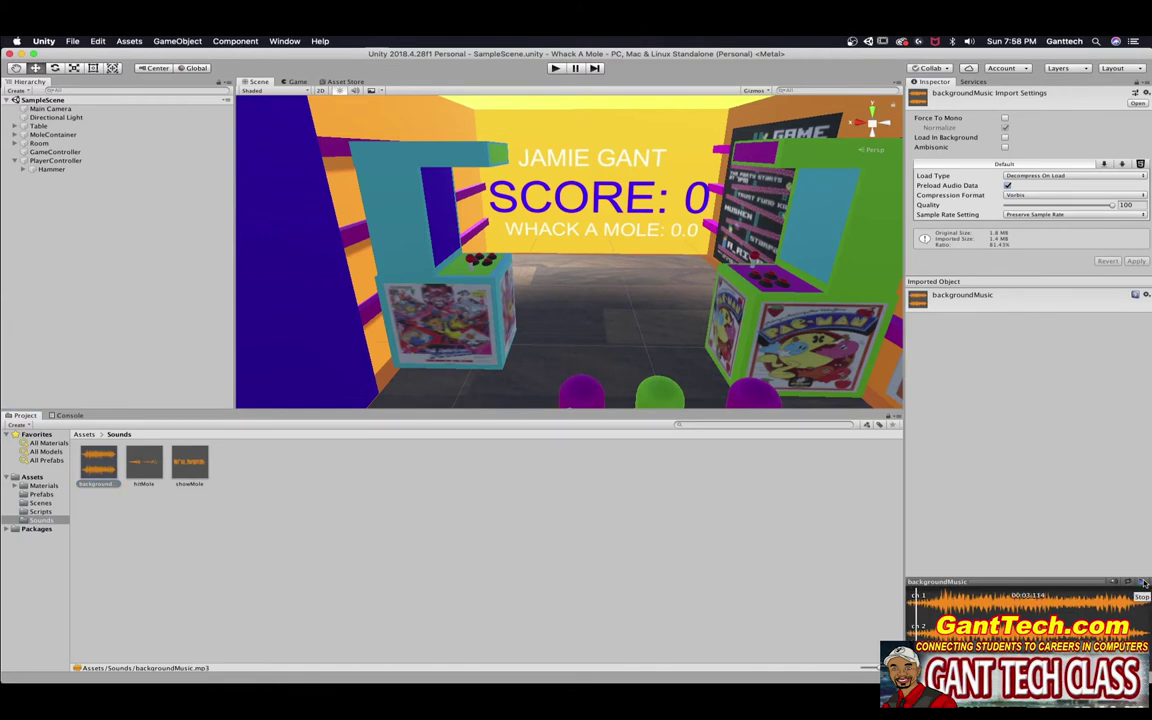
pyautogui.click(1144, 582)
# - Add an Audio Source to GameController with backgroundMusic as its AudioClip and Loop enabled
pyautogui.click(148, 151)
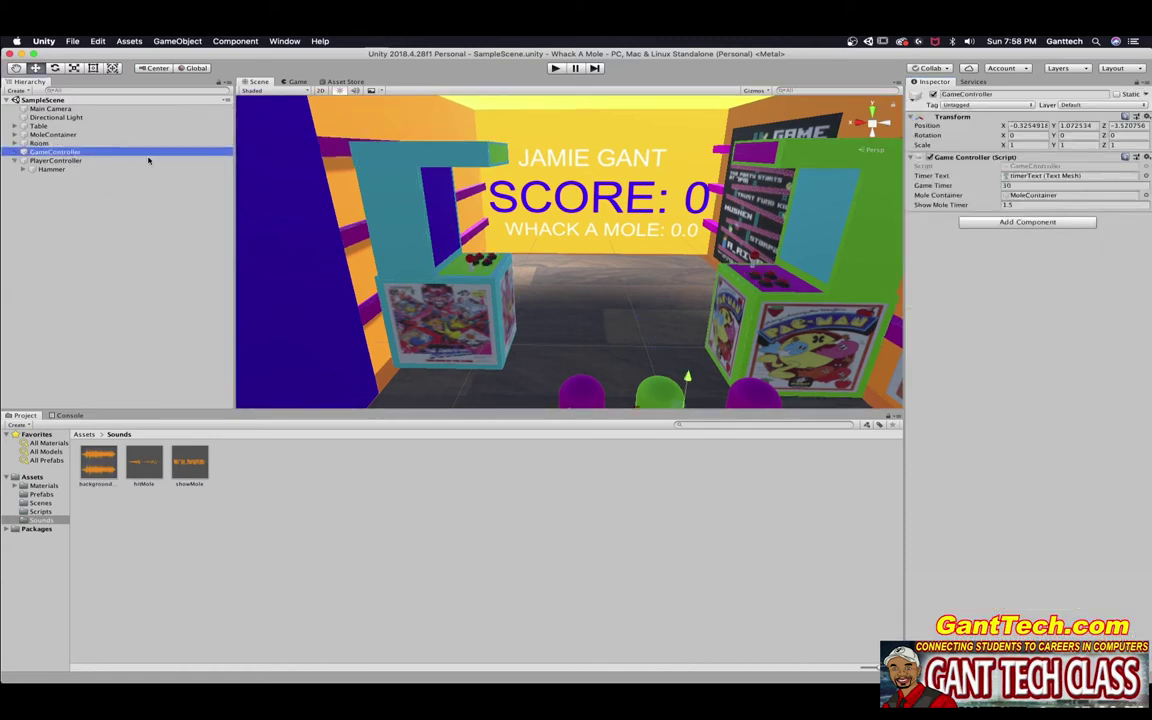
pyautogui.click(1002, 222)
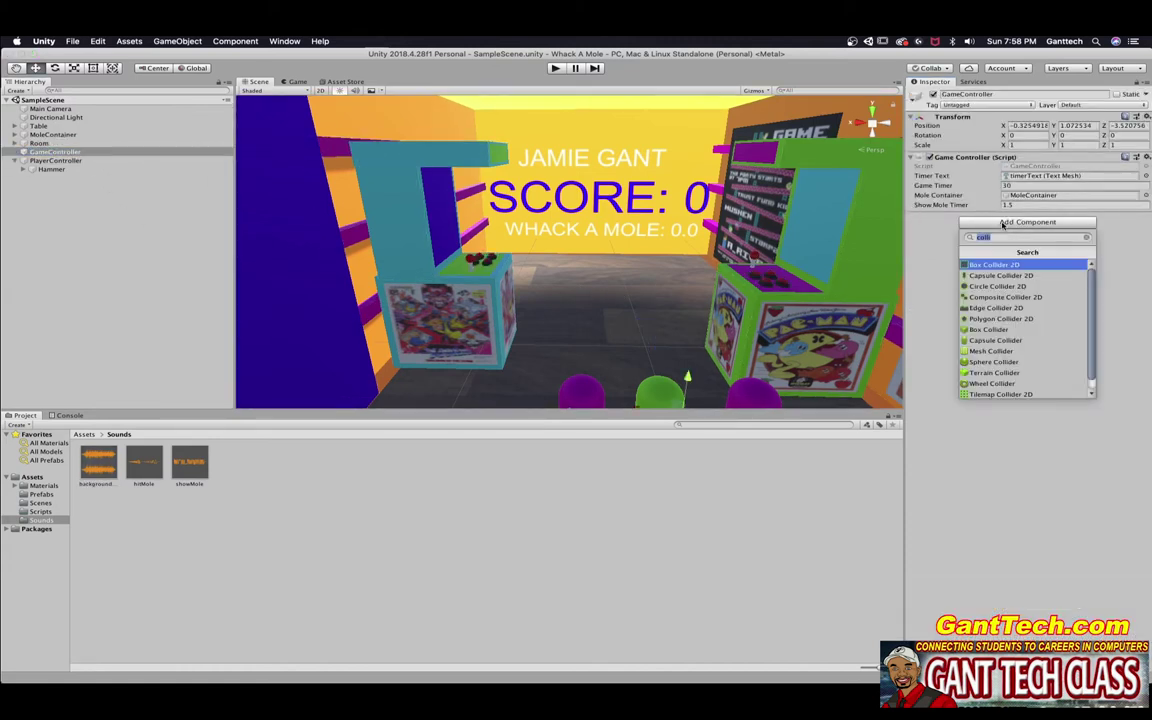
pyautogui.write('Aud')
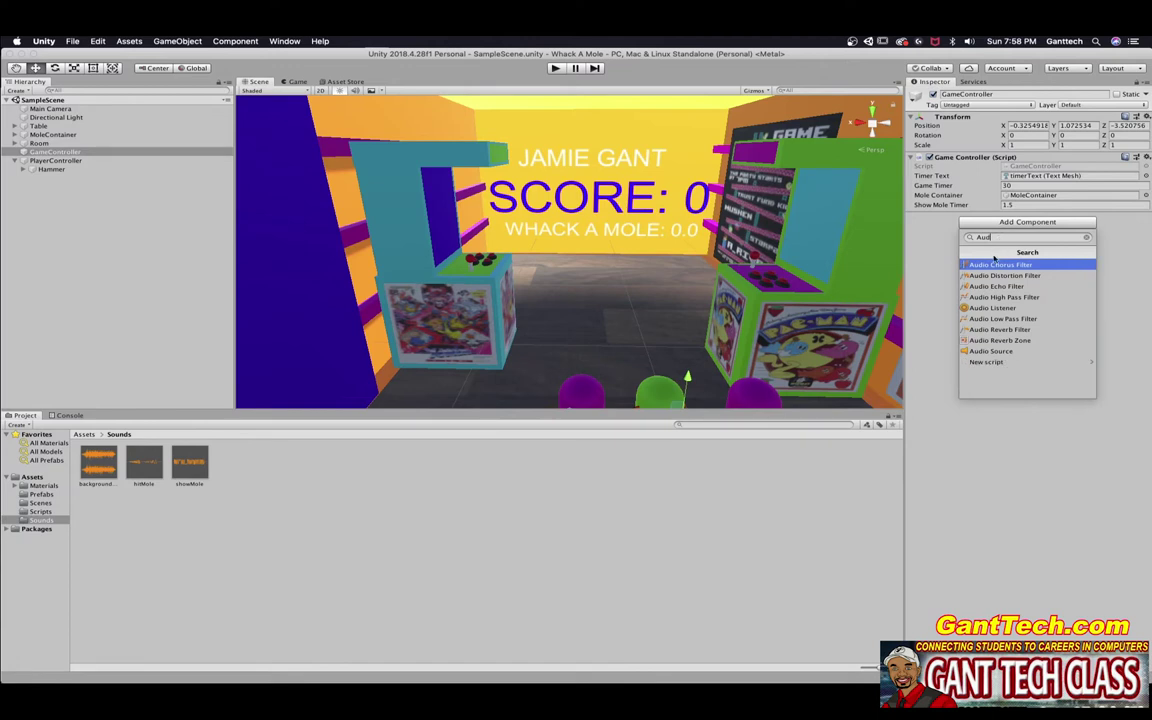
pyautogui.click(988, 352)
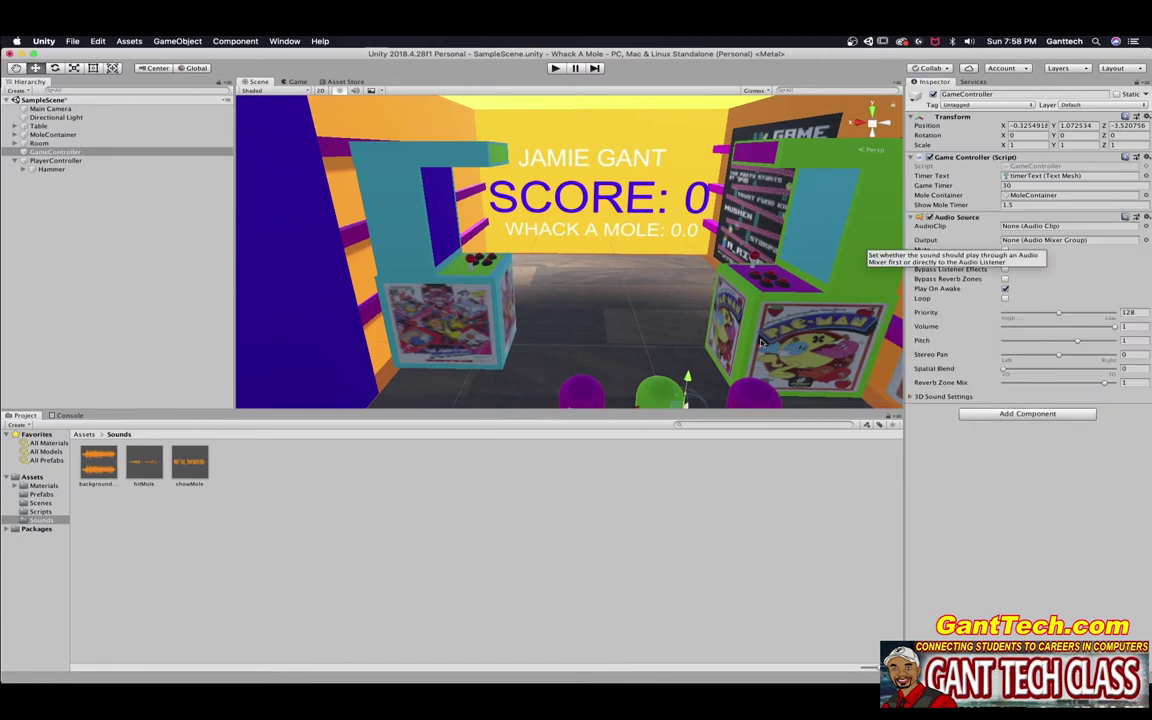
pyautogui.moveTo(95, 472); pyautogui.dragTo(1014, 229)
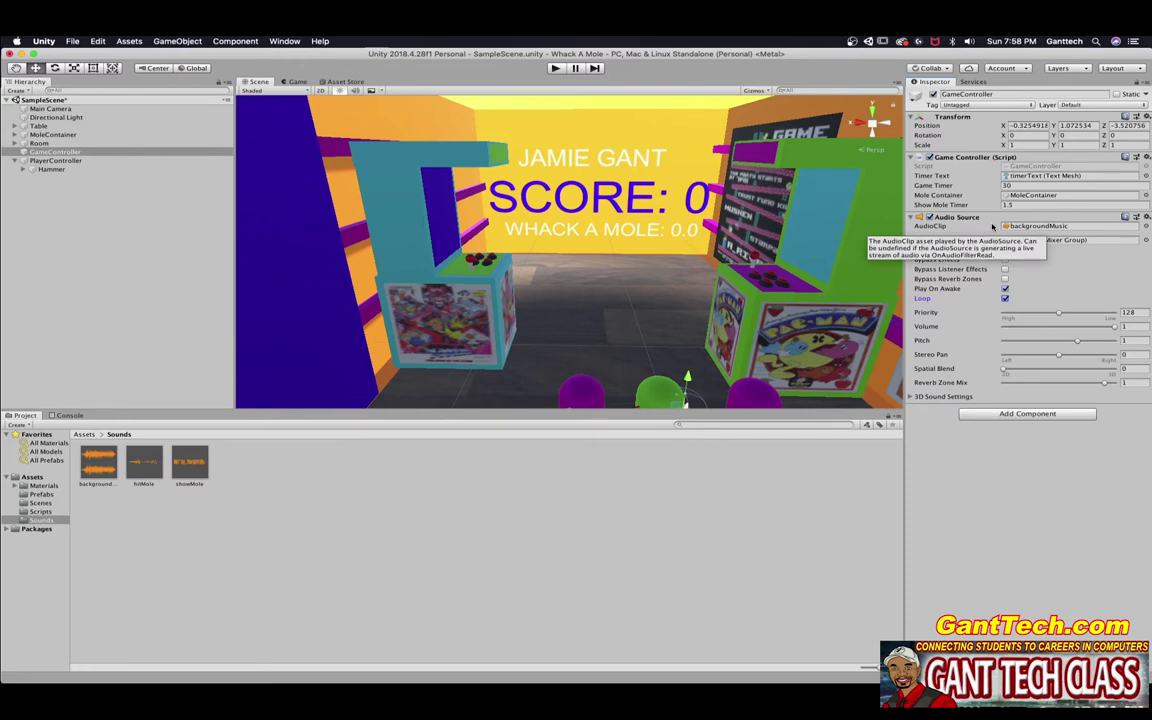
# - Play-test the game, moving and swinging the hammer while listening to the background music, and stop the play mode
pyautogui.click(555, 68)
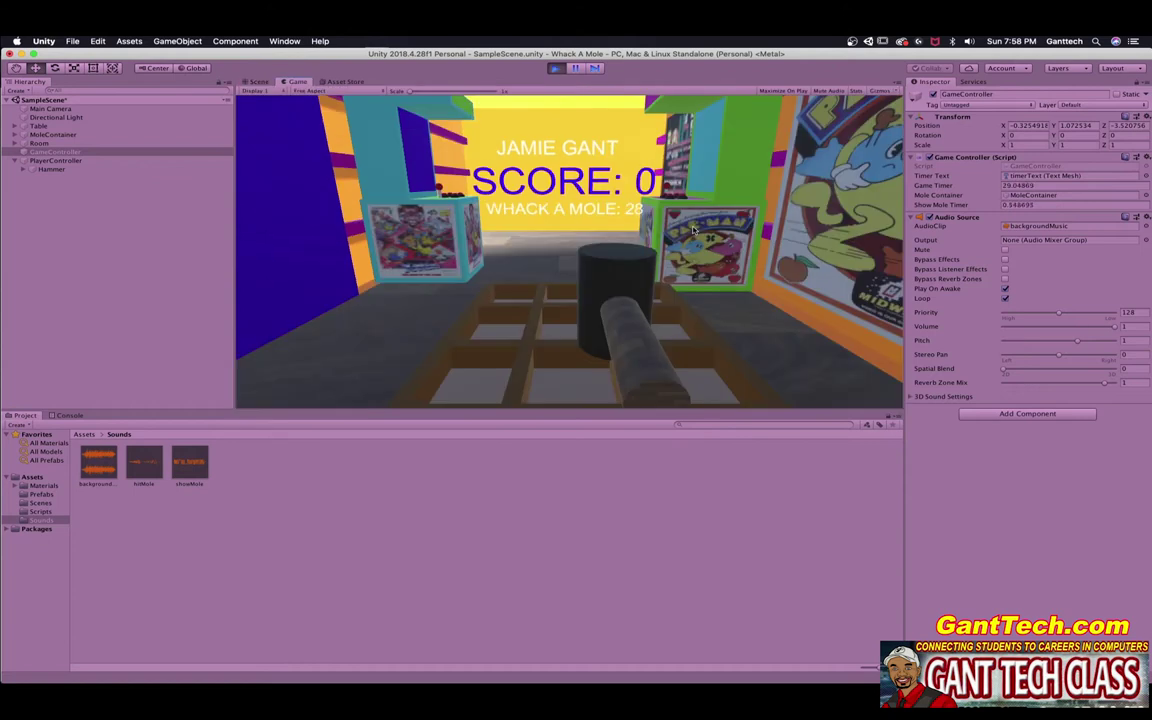
pyautogui.press('space')
pyautogui.press('Right')
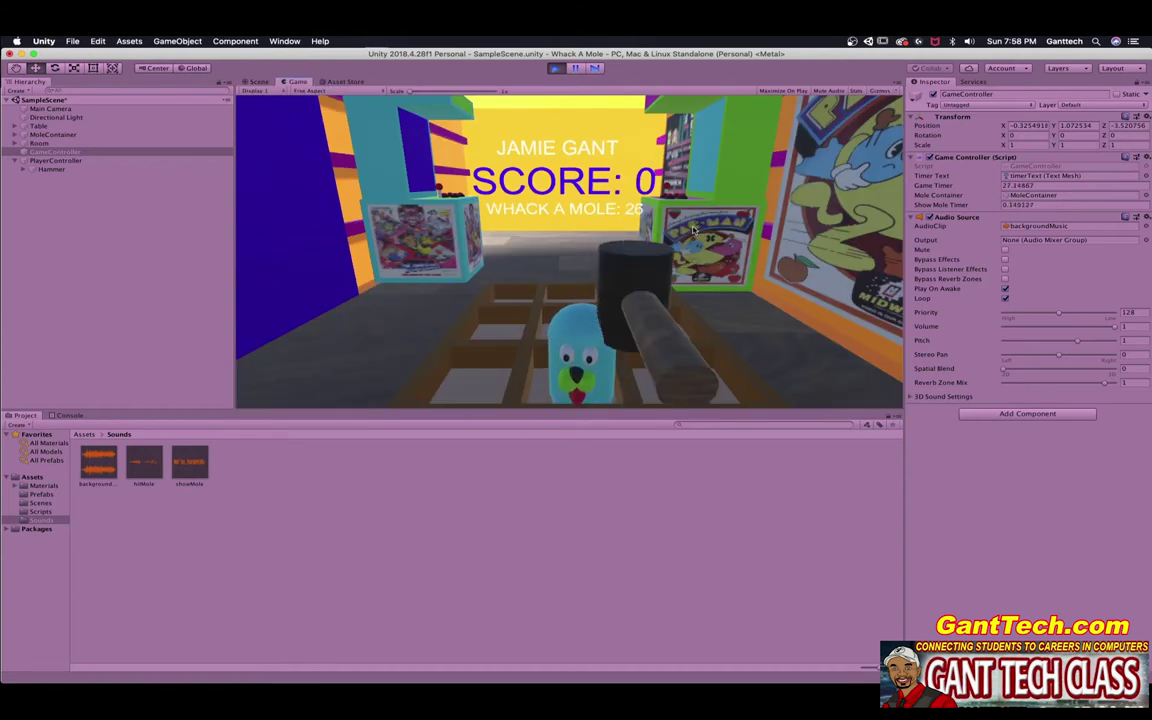
pyautogui.press('Left')
pyautogui.press('Right')
pyautogui.press('Left')
pyautogui.press('Down')
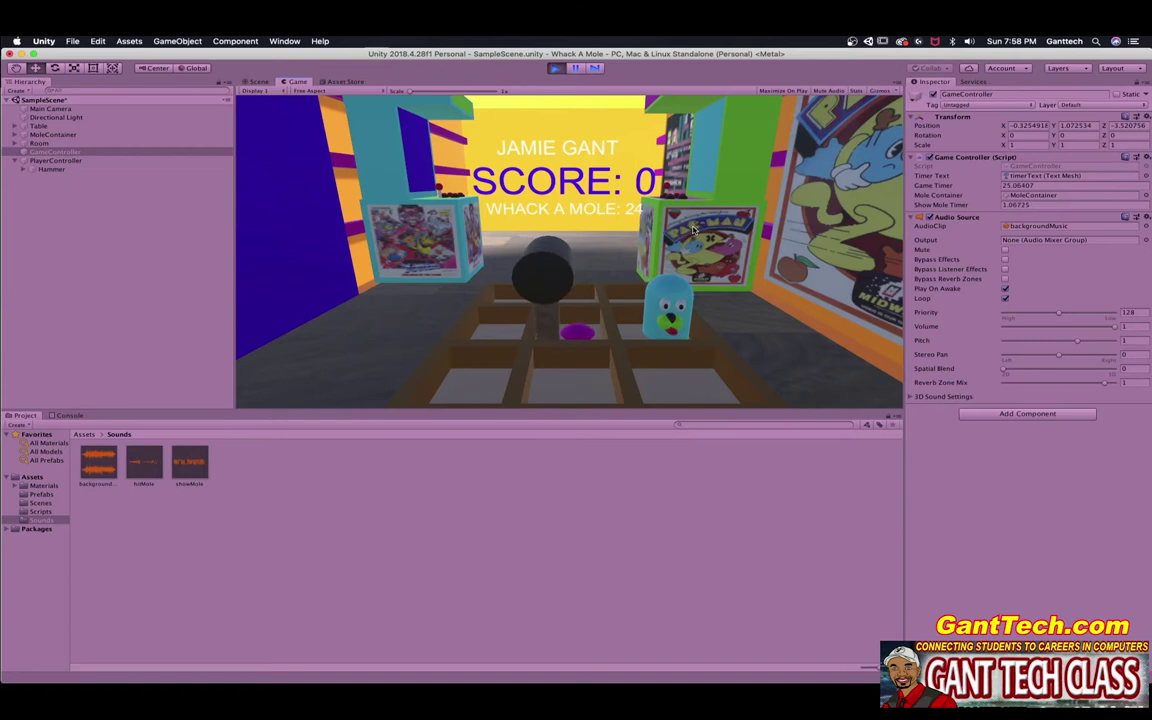
pyautogui.press('Right')
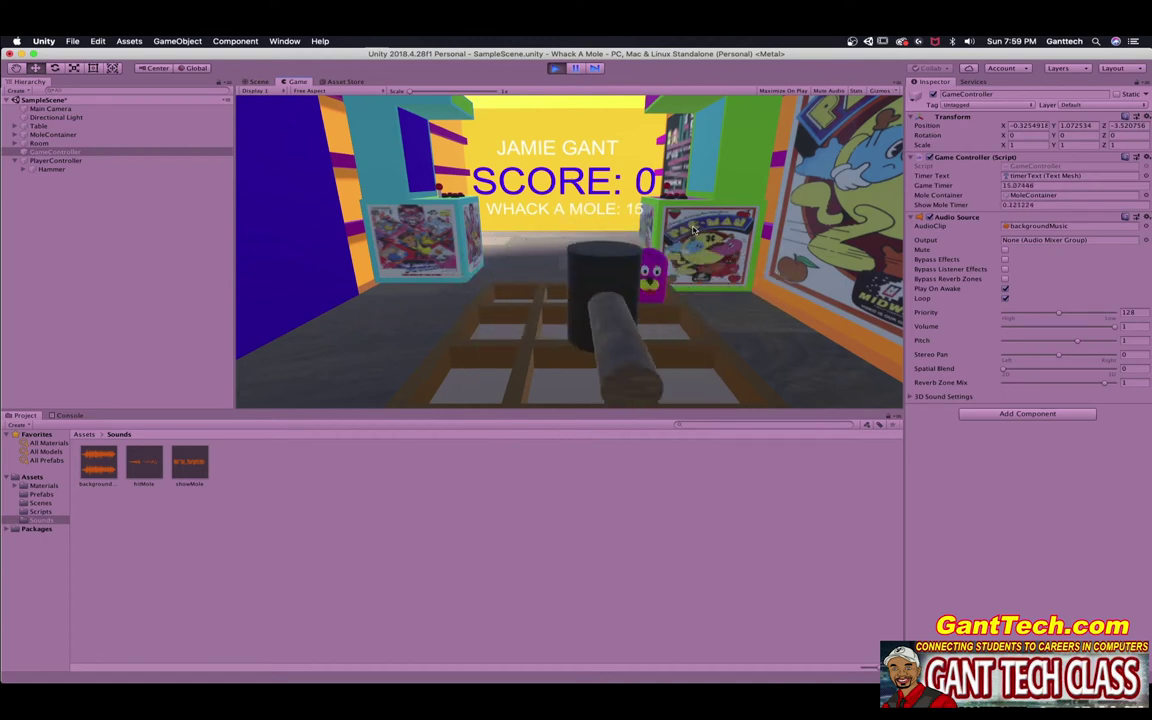
pyautogui.click(555, 69)
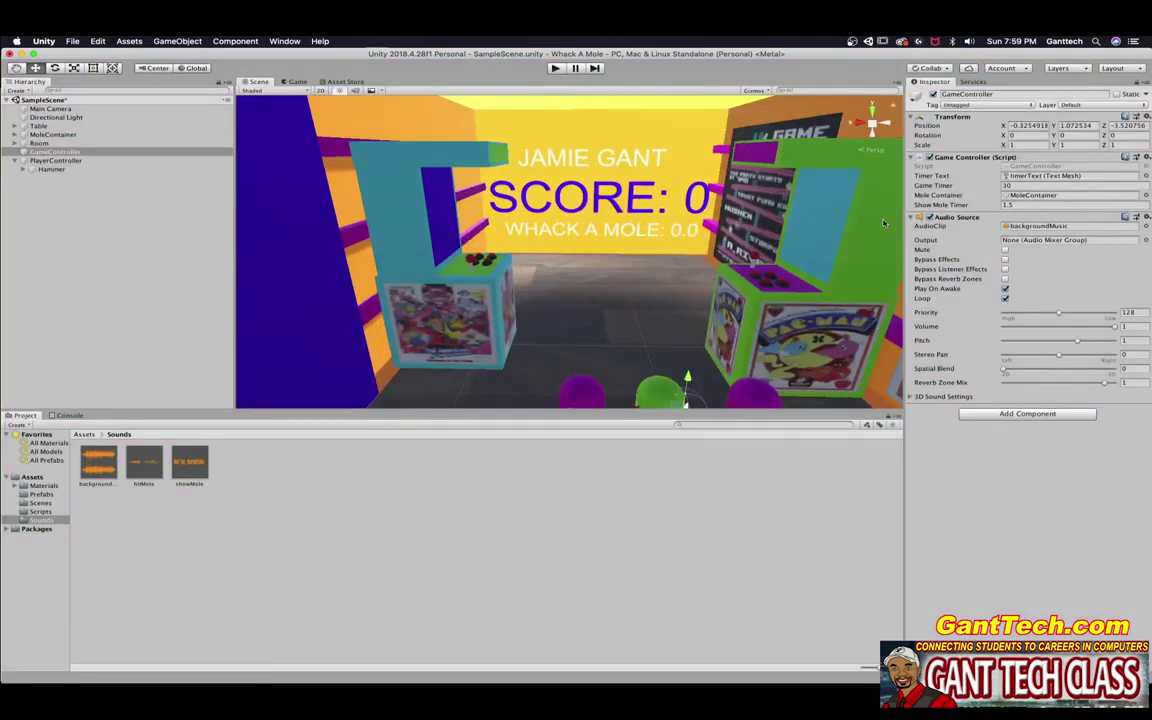
# - Collapse GameController's Audio Source and open the Mole prefab from the Prefabs folder for editing
pyautogui.click(918, 217)
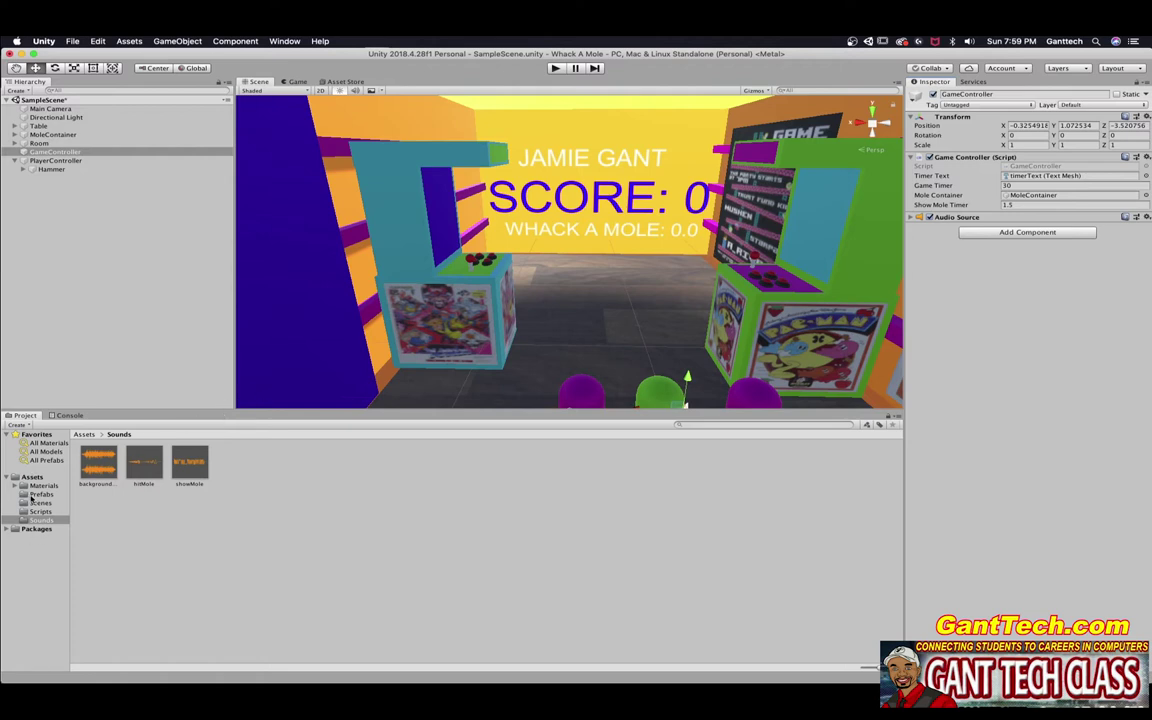
pyautogui.click(33, 495)
pyautogui.doubleClick(146, 466)
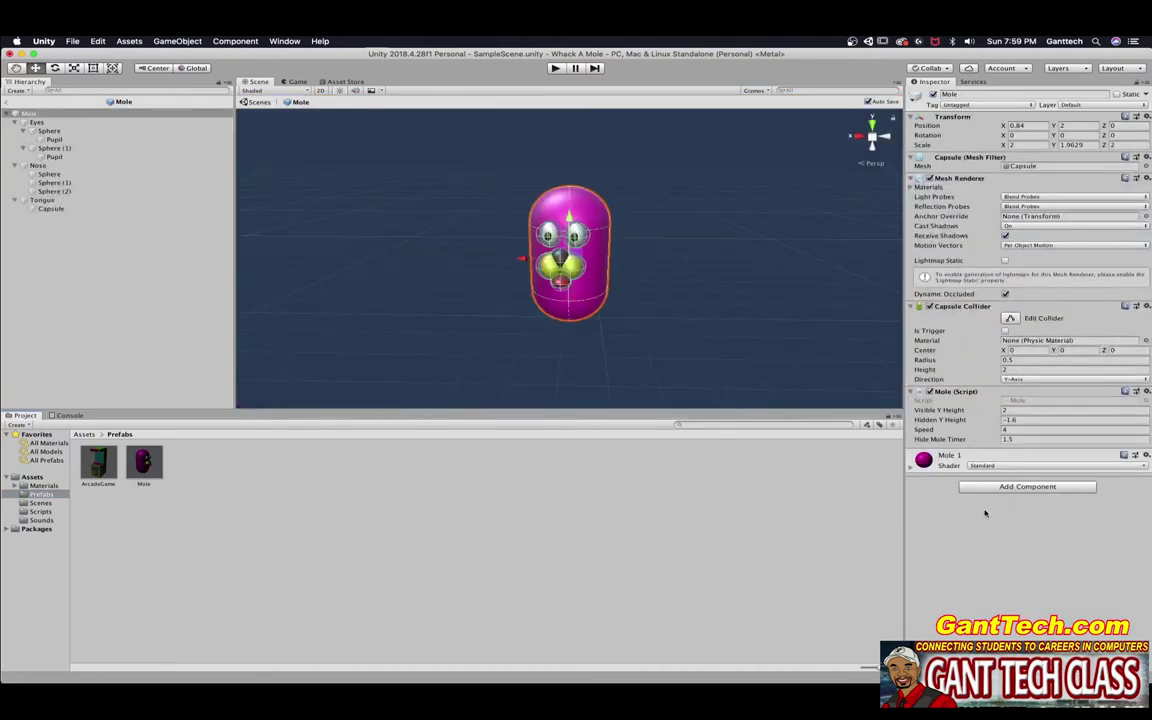
# - Preview the showMole clip from the Sounds folder
pyautogui.click(40, 520)
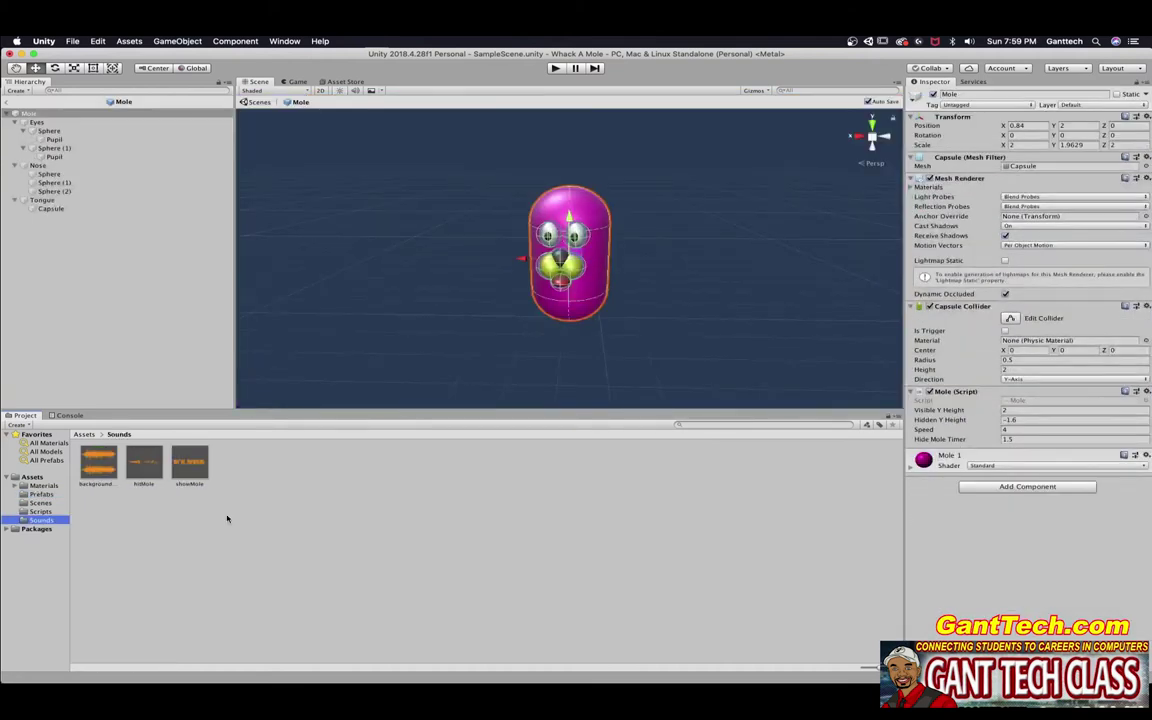
pyautogui.click(196, 467)
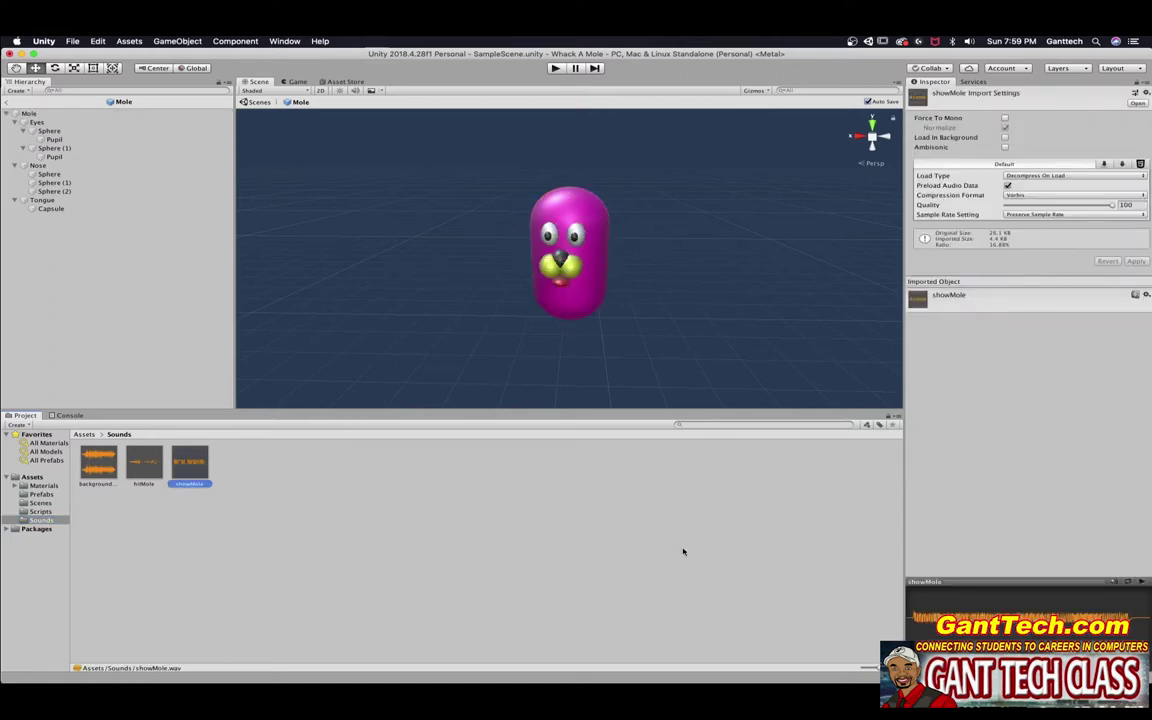
pyautogui.click(1143, 585)
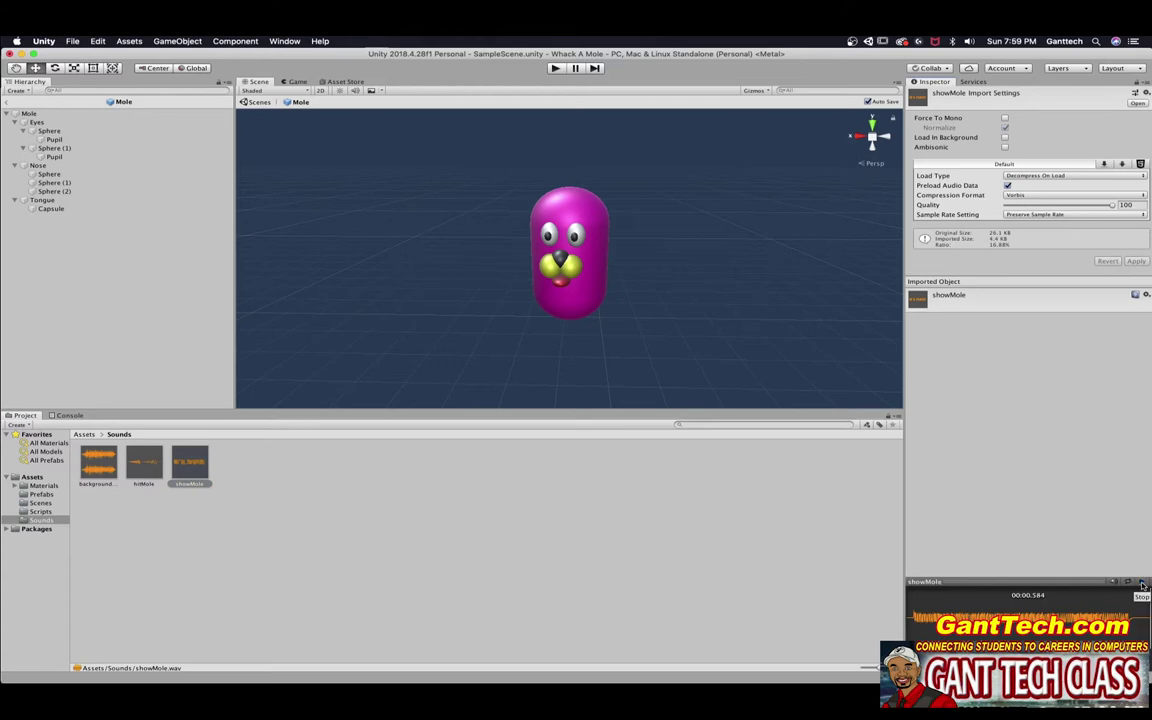
pyautogui.click(1142, 585)
pyautogui.click(1142, 585)
# - Add an Audio Source to the Mole prefab with showMole as its AudioClip and Play On Awake disabled
pyautogui.click(55, 113)
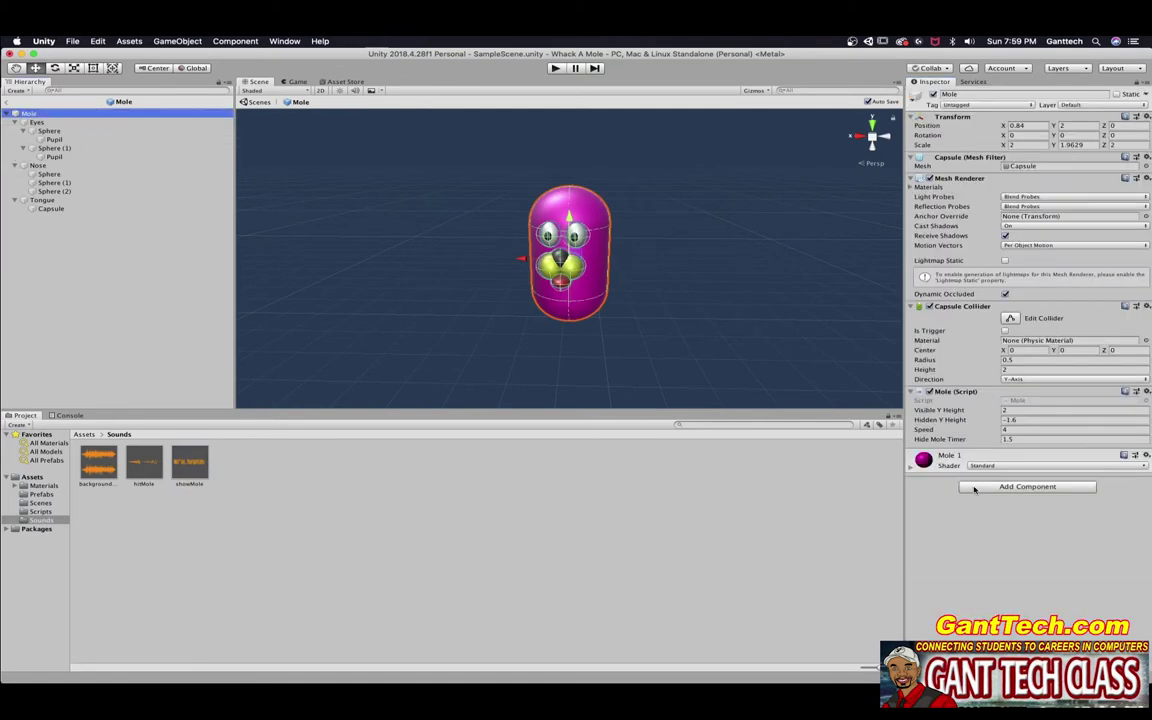
pyautogui.click(974, 487)
pyautogui.click(968, 614)
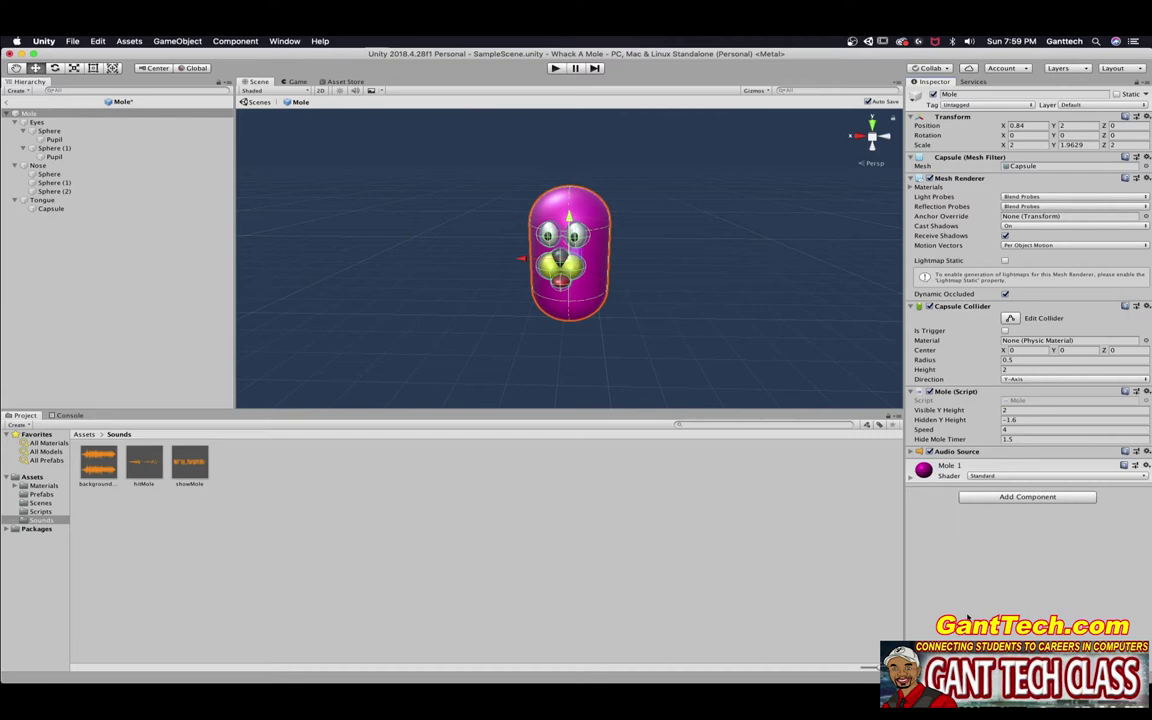
pyautogui.click(911, 452)
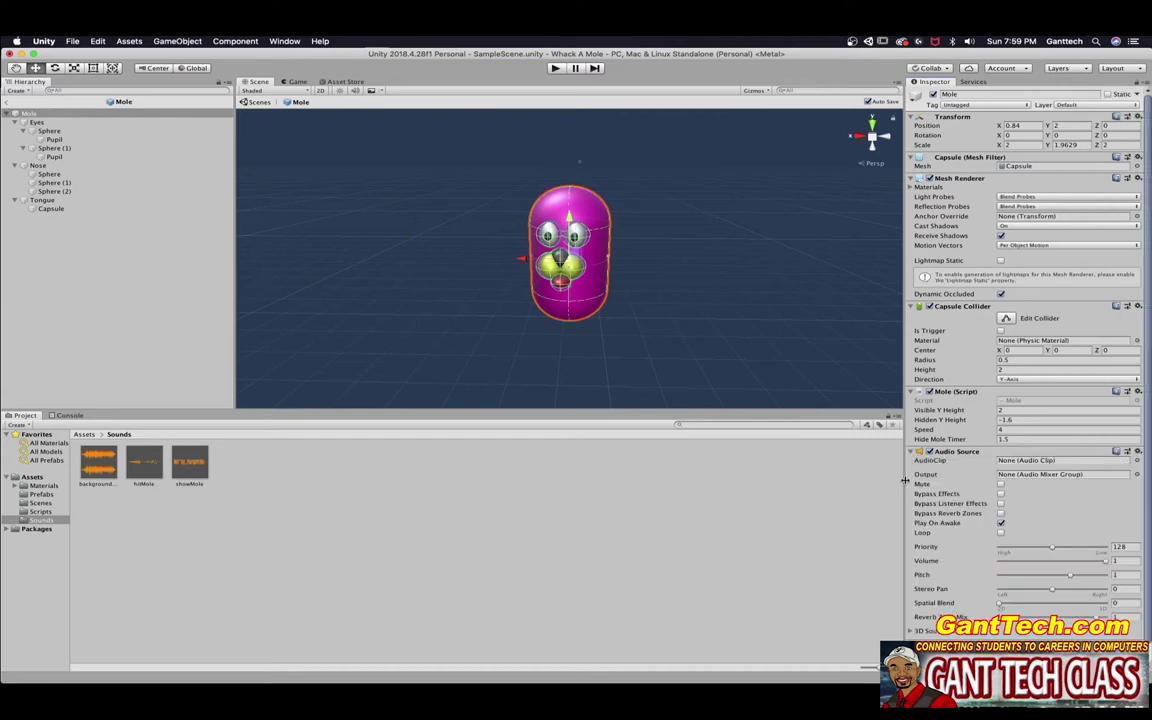
pyautogui.moveTo(189, 462); pyautogui.dragTo(1030, 460)
pyautogui.click(1000, 523)
pyautogui.click(960, 451)
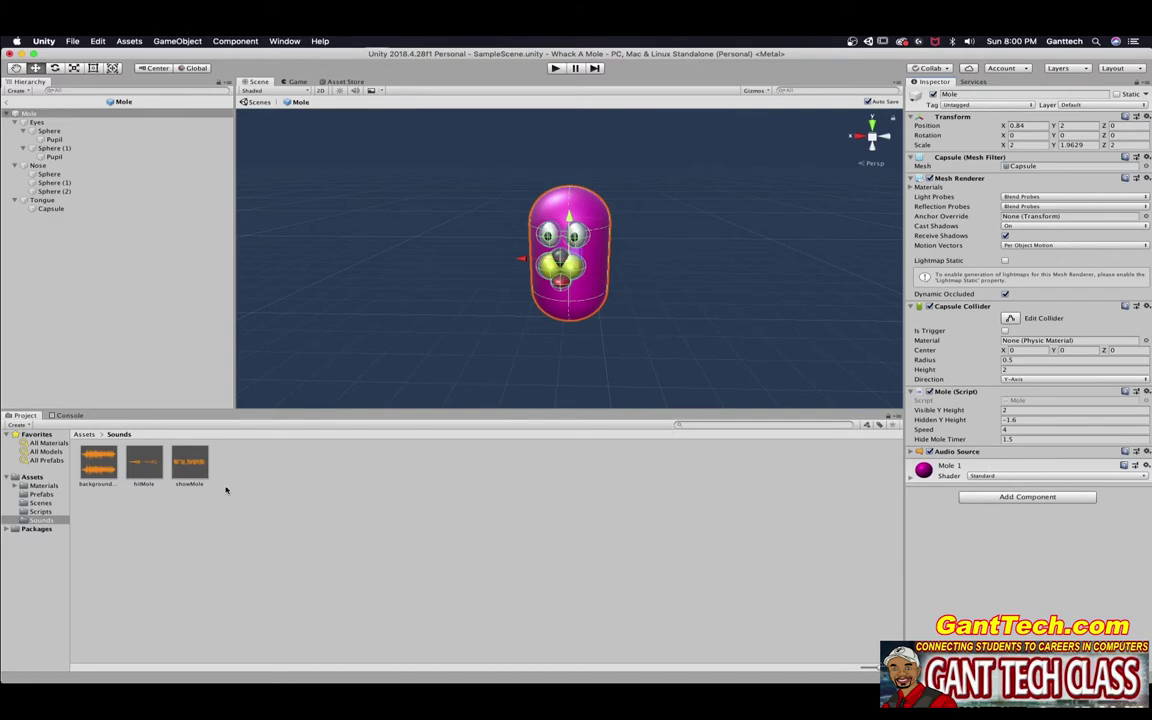
# - Leave the Mole prefab and open the Mole script in Visual Studio Code at the blank line below the hideMoleTimer declaration
pyautogui.click(41, 511)
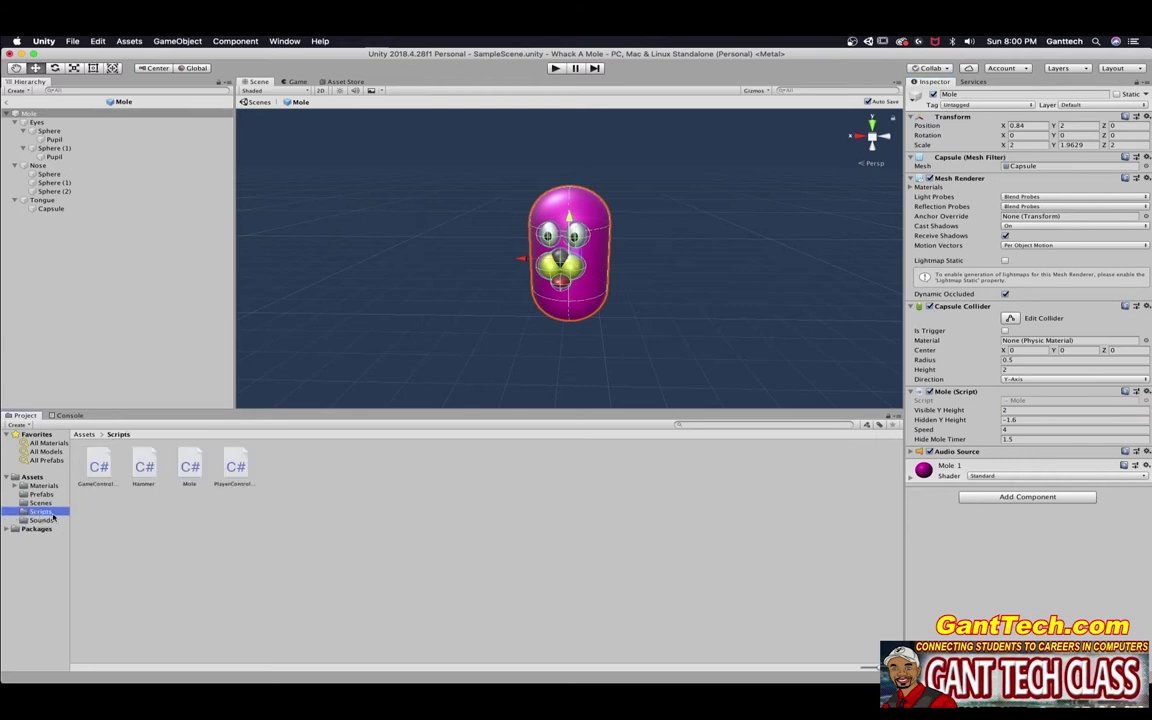
pyautogui.click(243, 102)
pyautogui.doubleClick(190, 467)
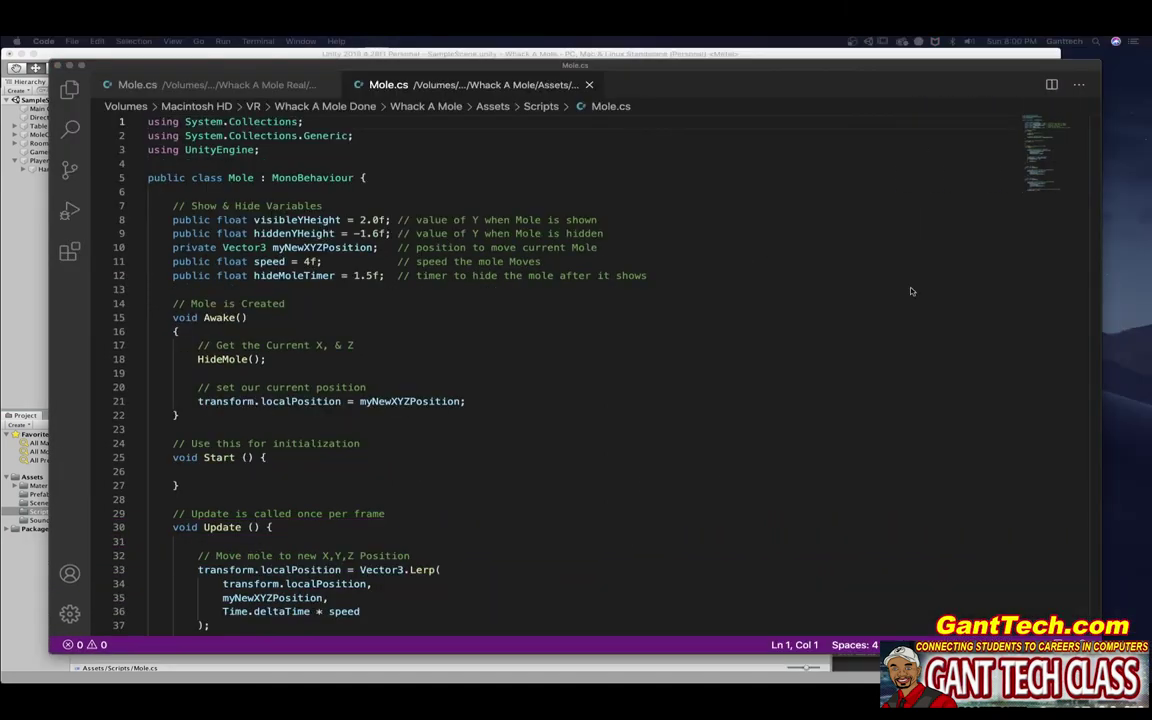
pyautogui.click(648, 274)
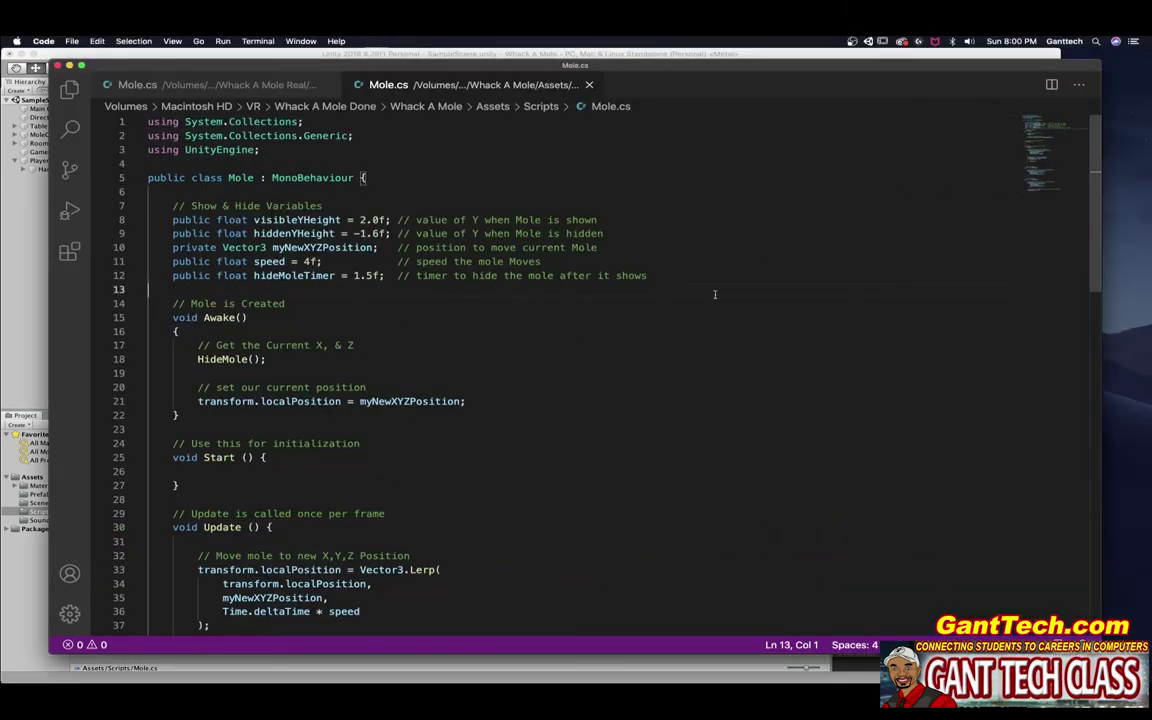